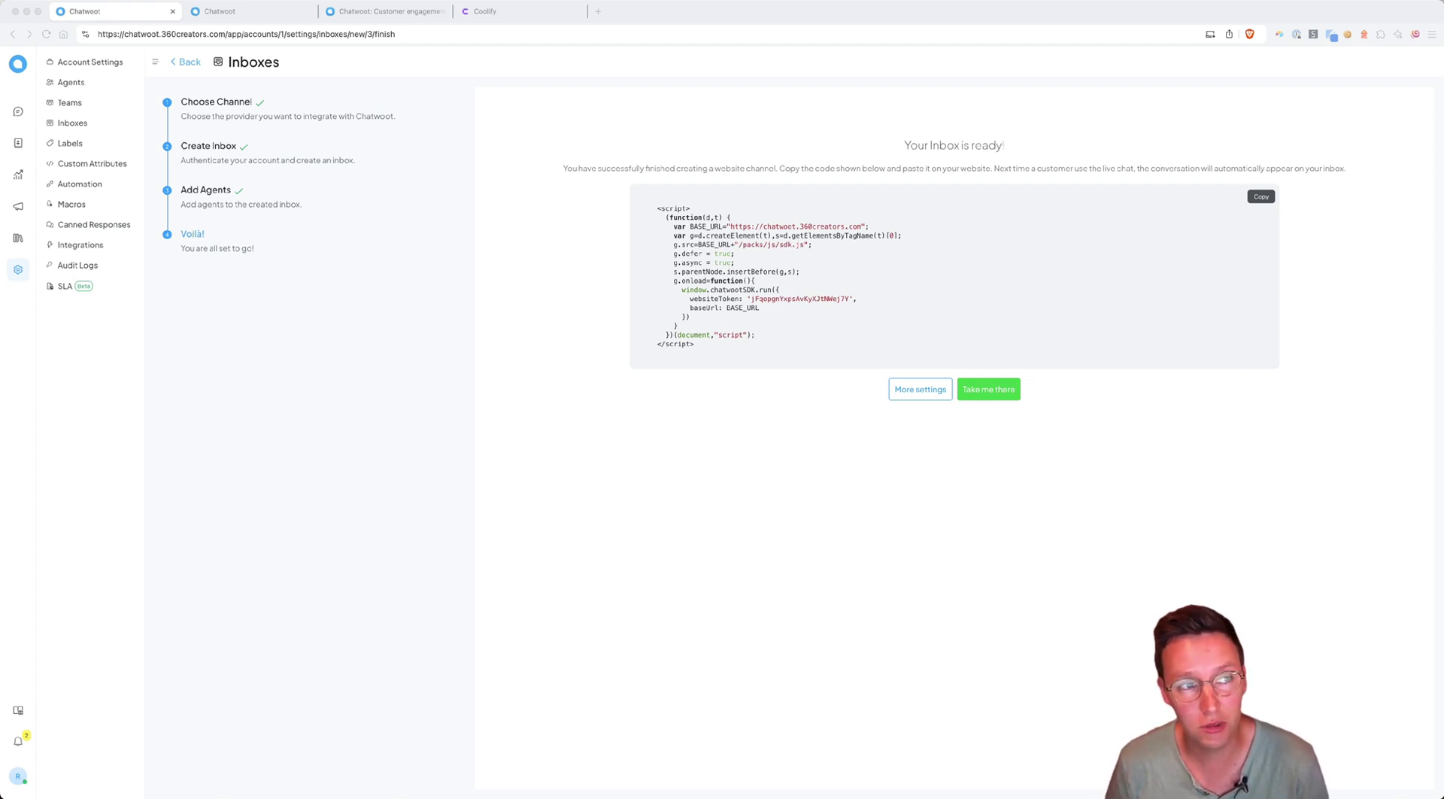
Look through the Chatwoot homepage, covering its supported channels and customer engagement features.
{"action": "key", "text": "super+3"}
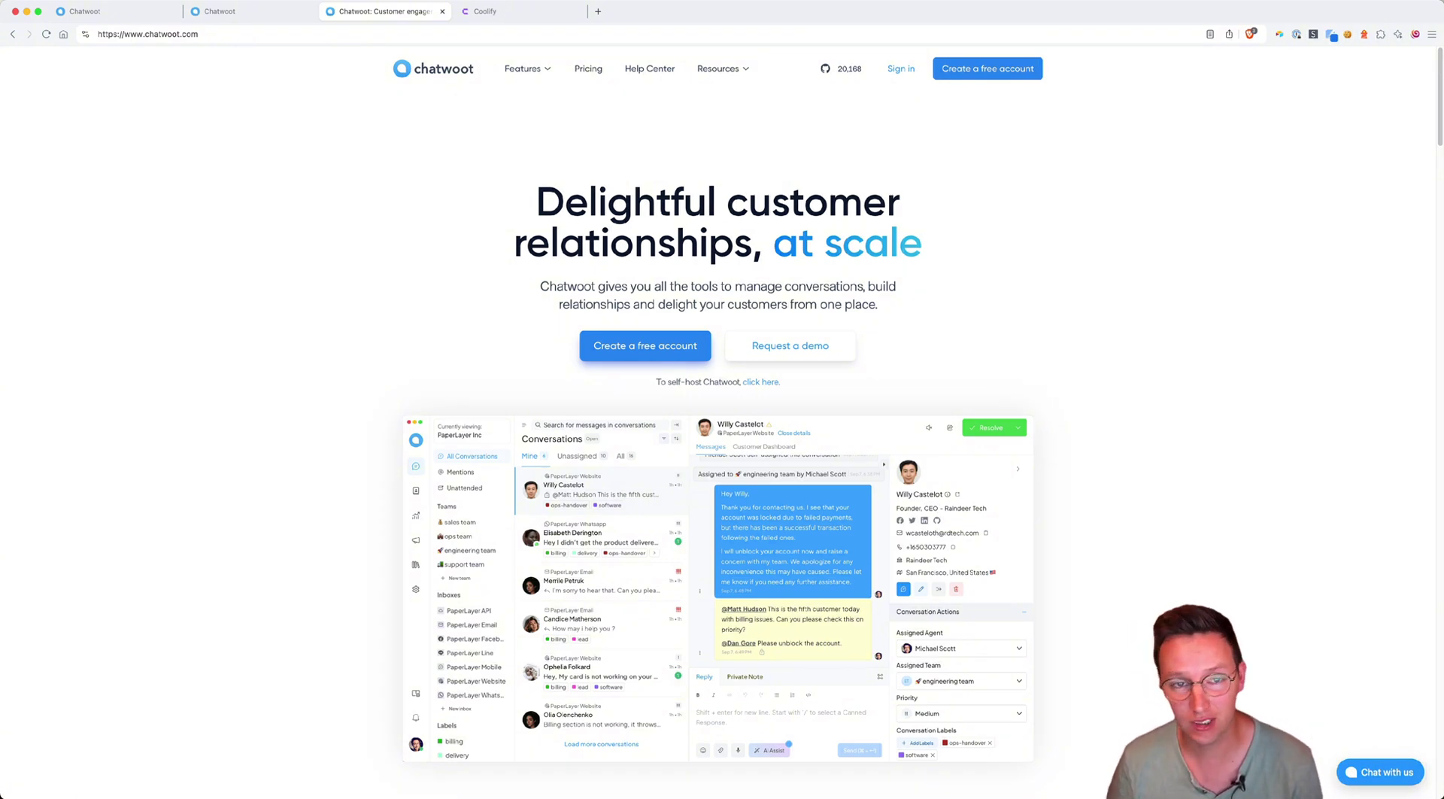
{"action": "scroll", "coordinate": [719, 443], "scroll_direction": "down", "scroll_amount": 10}
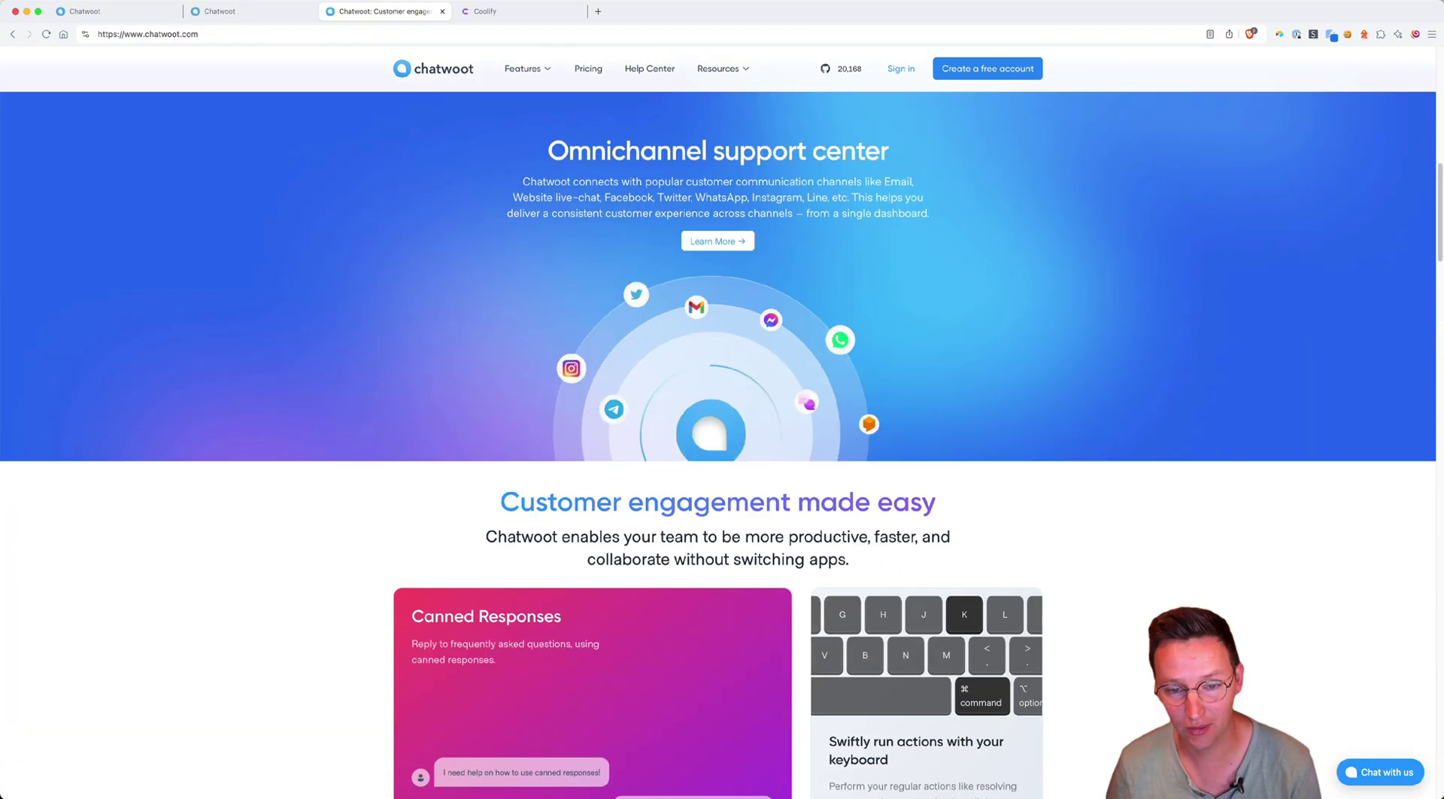
{"action": "scroll", "coordinate": [593, 120], "scroll_direction": "down", "scroll_amount": 3}
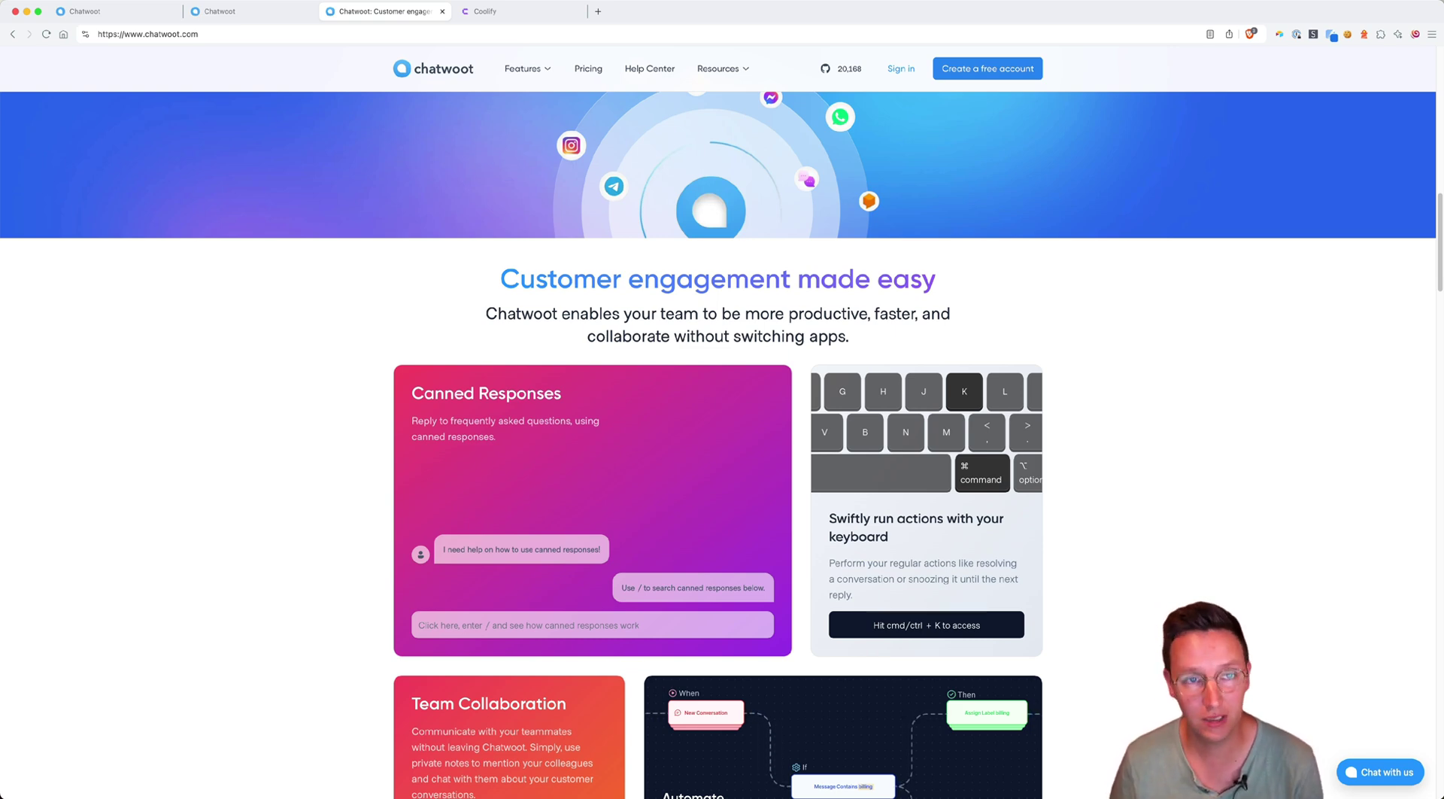
Look through the Coolify site's hosting options and feature overview, and return to the Chatwoot inbox page.
{"action": "left_click", "coordinate": [496, 11]}
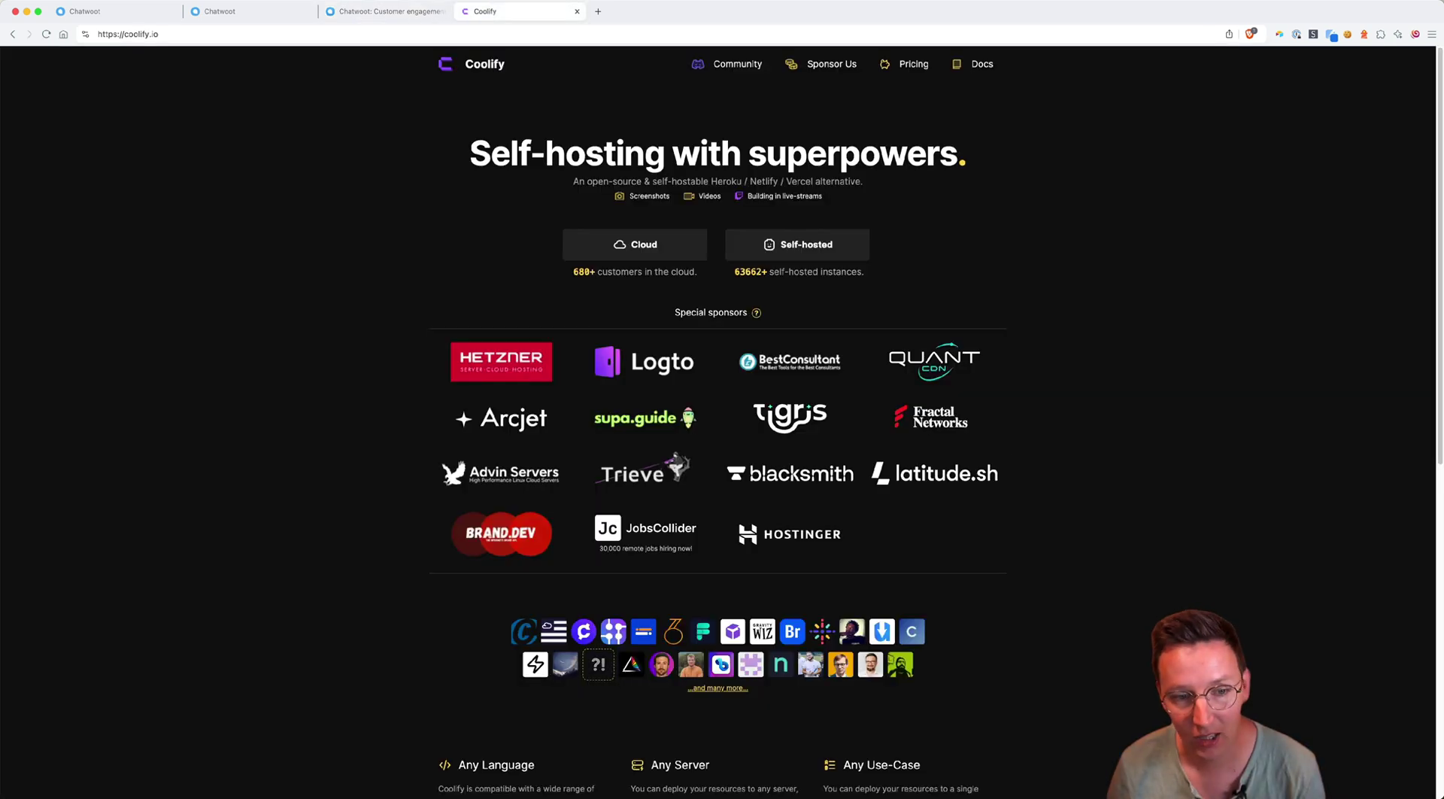
{"action": "scroll", "coordinate": [790, 473], "scroll_direction": "down", "scroll_amount": 2}
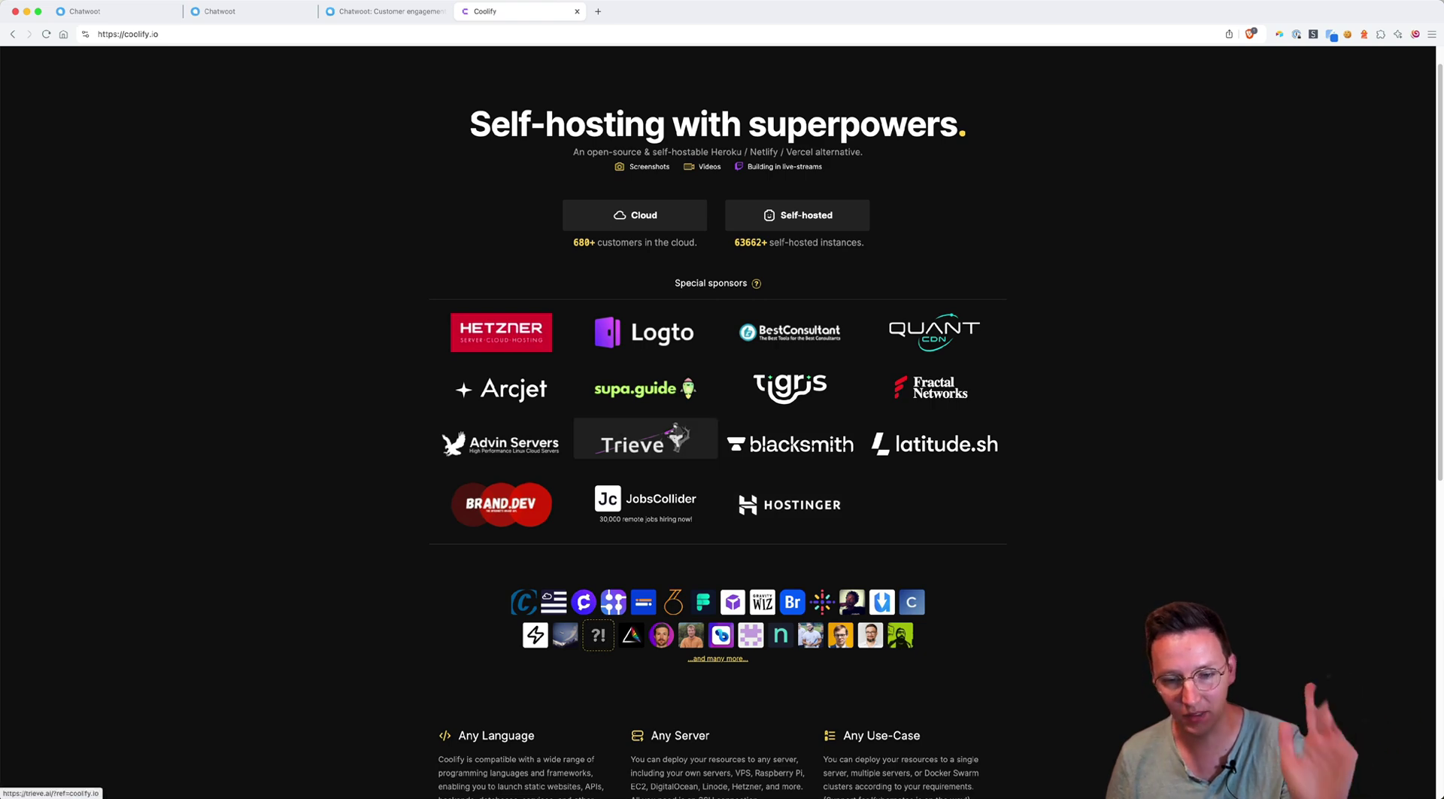
{"action": "scroll", "coordinate": [645, 438], "scroll_direction": "down", "scroll_amount": 6}
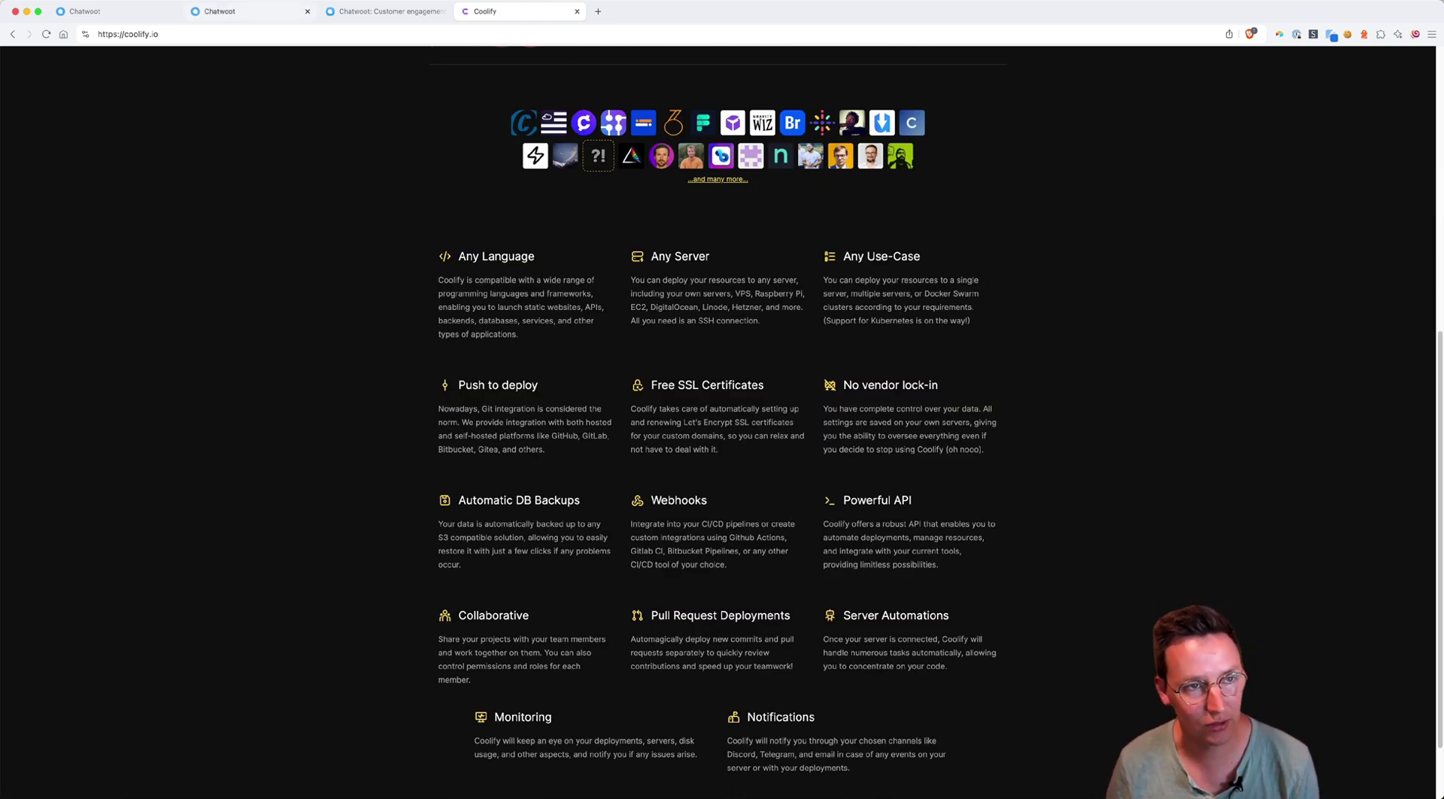
{"action": "left_click", "coordinate": [113, 11]}
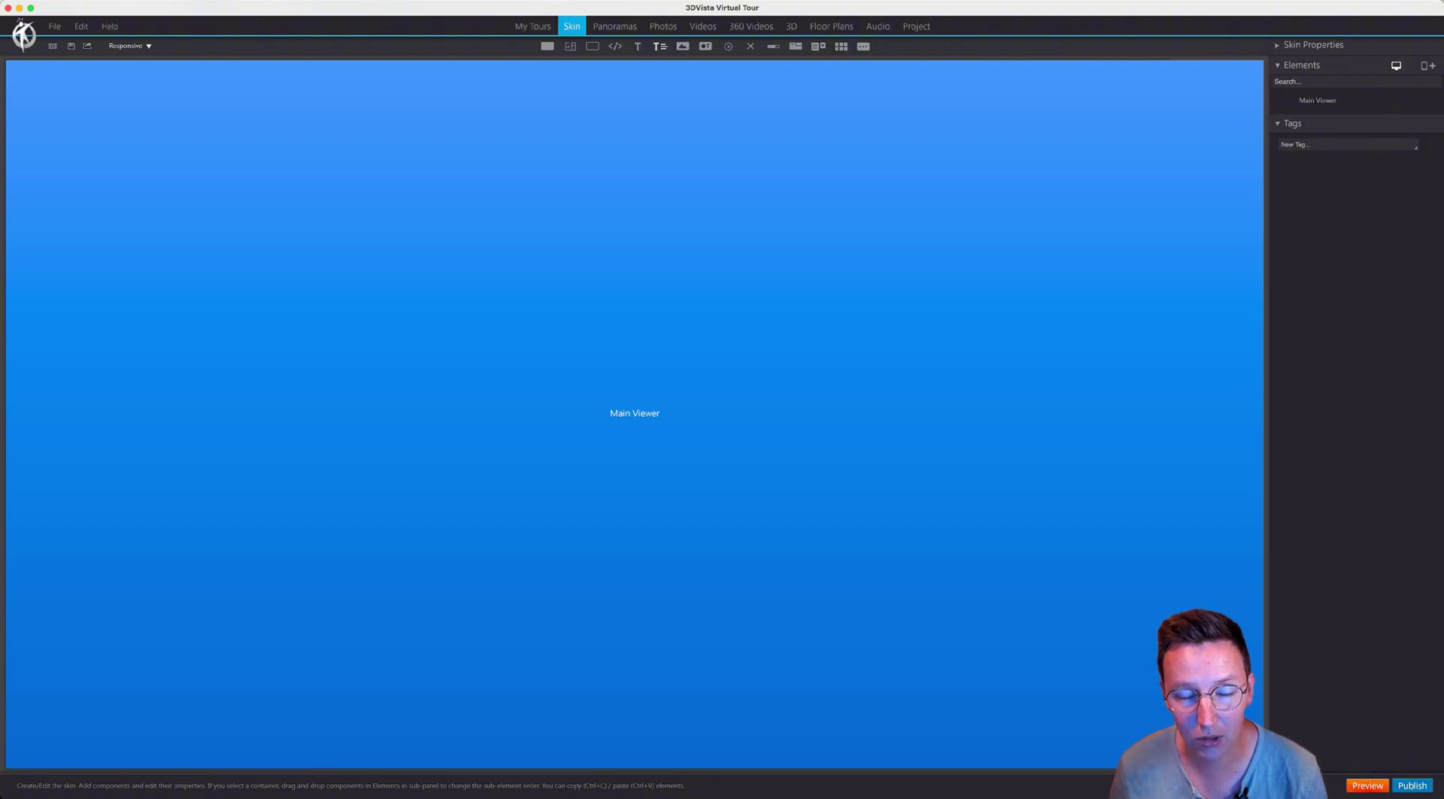
In 3DVista Virtual Tour, add an HTML text element to the skin and shrink it to a small box in the Main Viewer's upper-left corner.
{"action": "left_click", "coordinate": [660, 46]}
{"action": "double_click", "coordinate": [627, 315]}
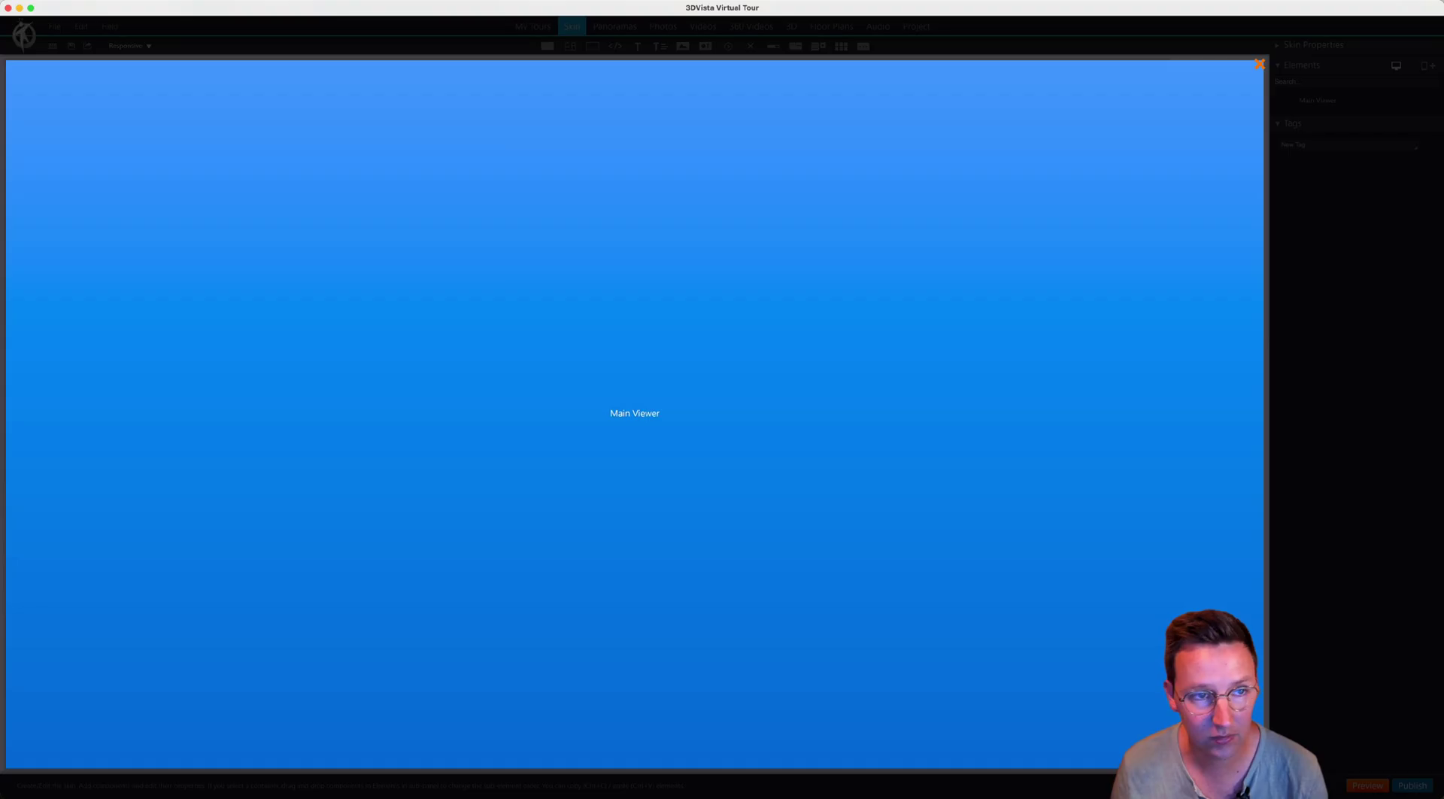
{"action": "left_click_drag", "start_coordinate": [95, 117], "coordinate": [6, 60]}
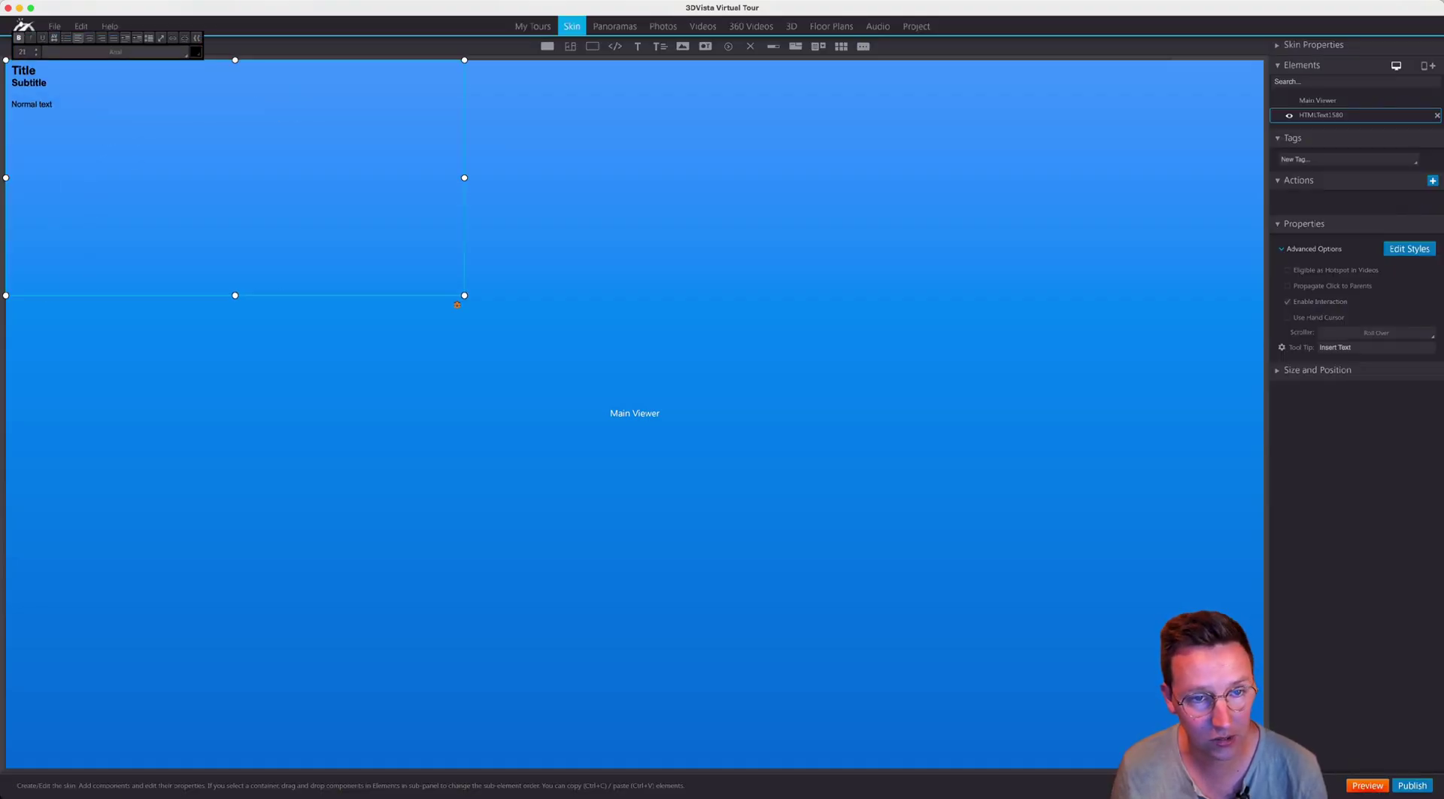
{"action": "left_click_drag", "start_coordinate": [457, 305], "coordinate": [110, 159]}
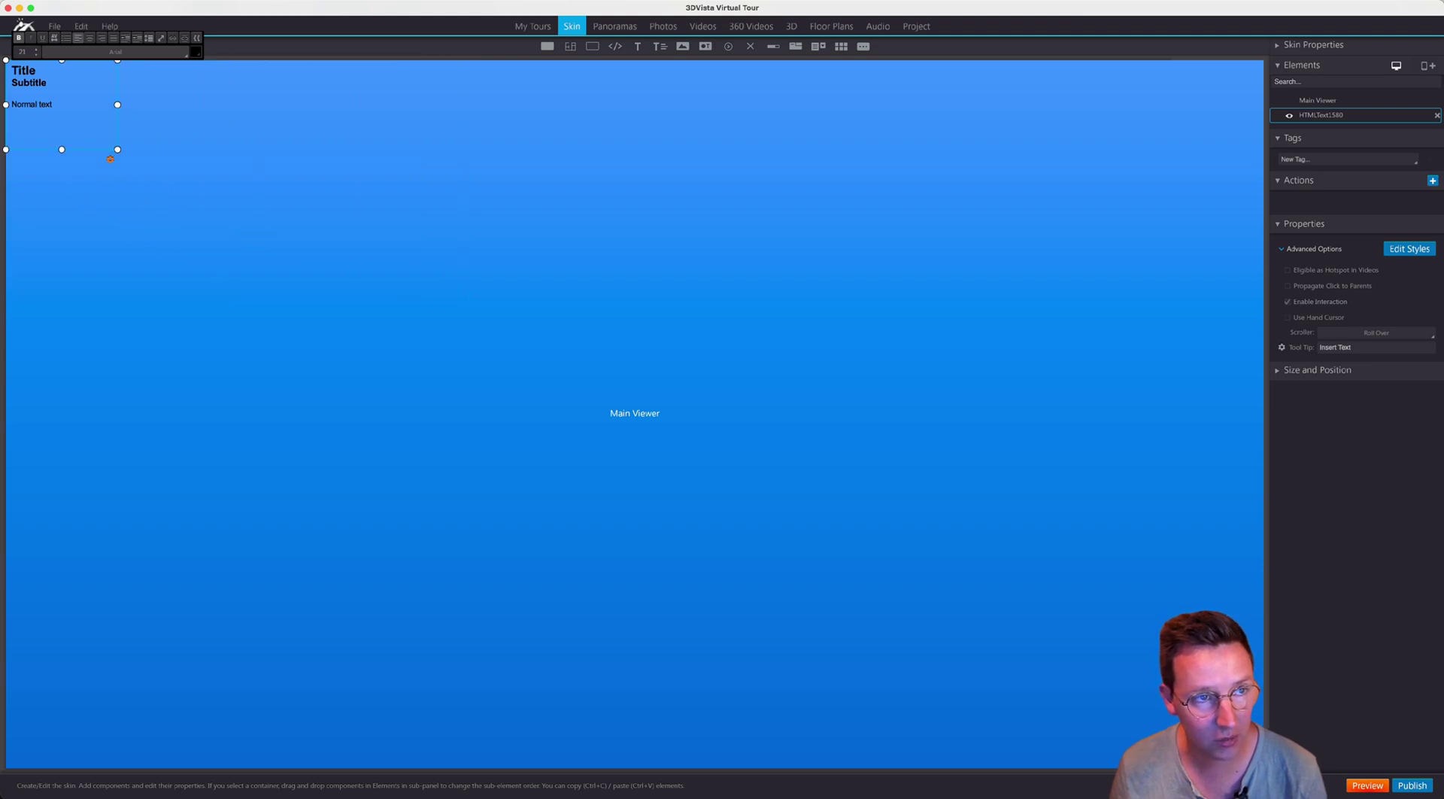
Rename the new HTML text element as myHtml.
{"action": "key", "text": "super+a"}
{"action": "left_click", "coordinate": [52, 104]}
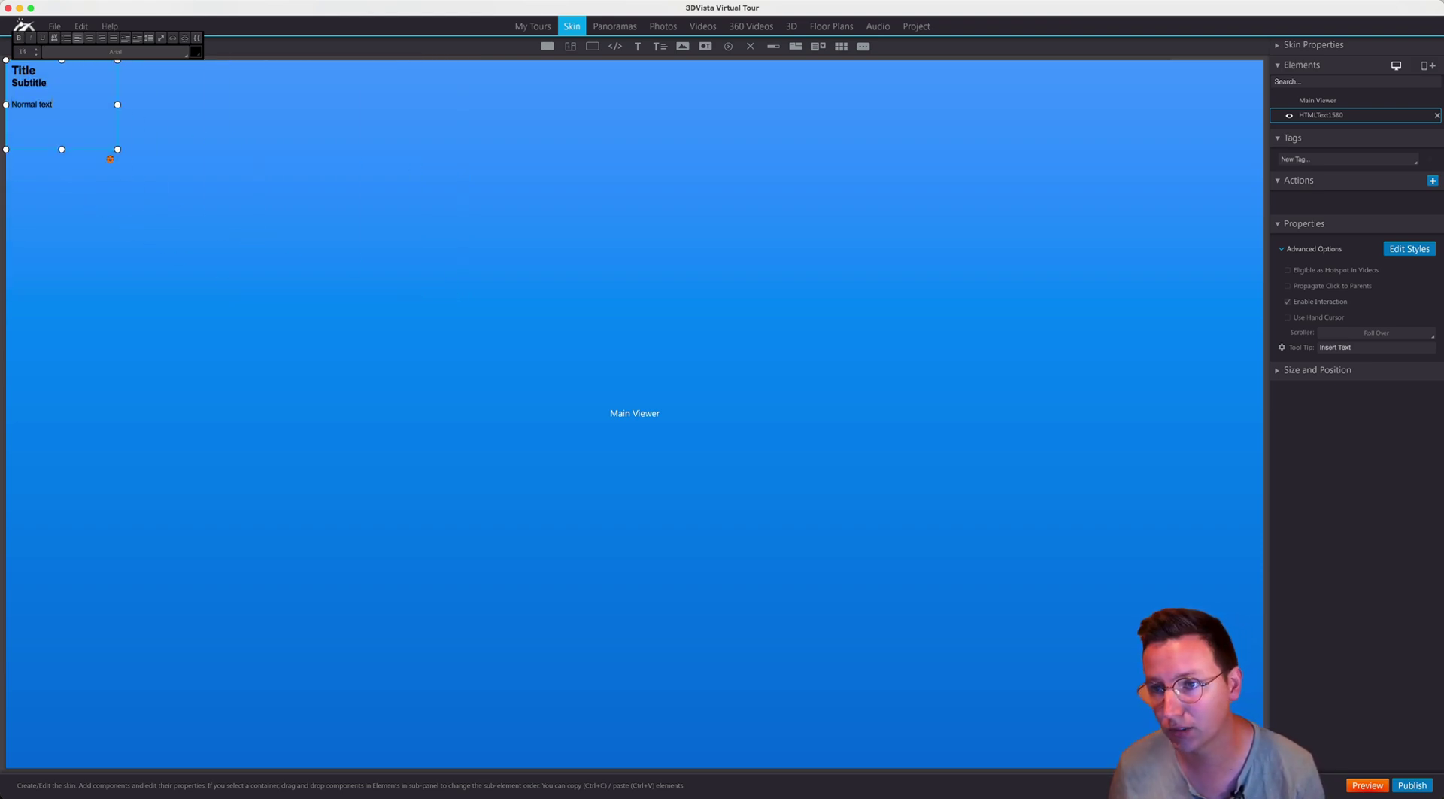
{"action": "double_click", "coordinate": [1321, 115]}
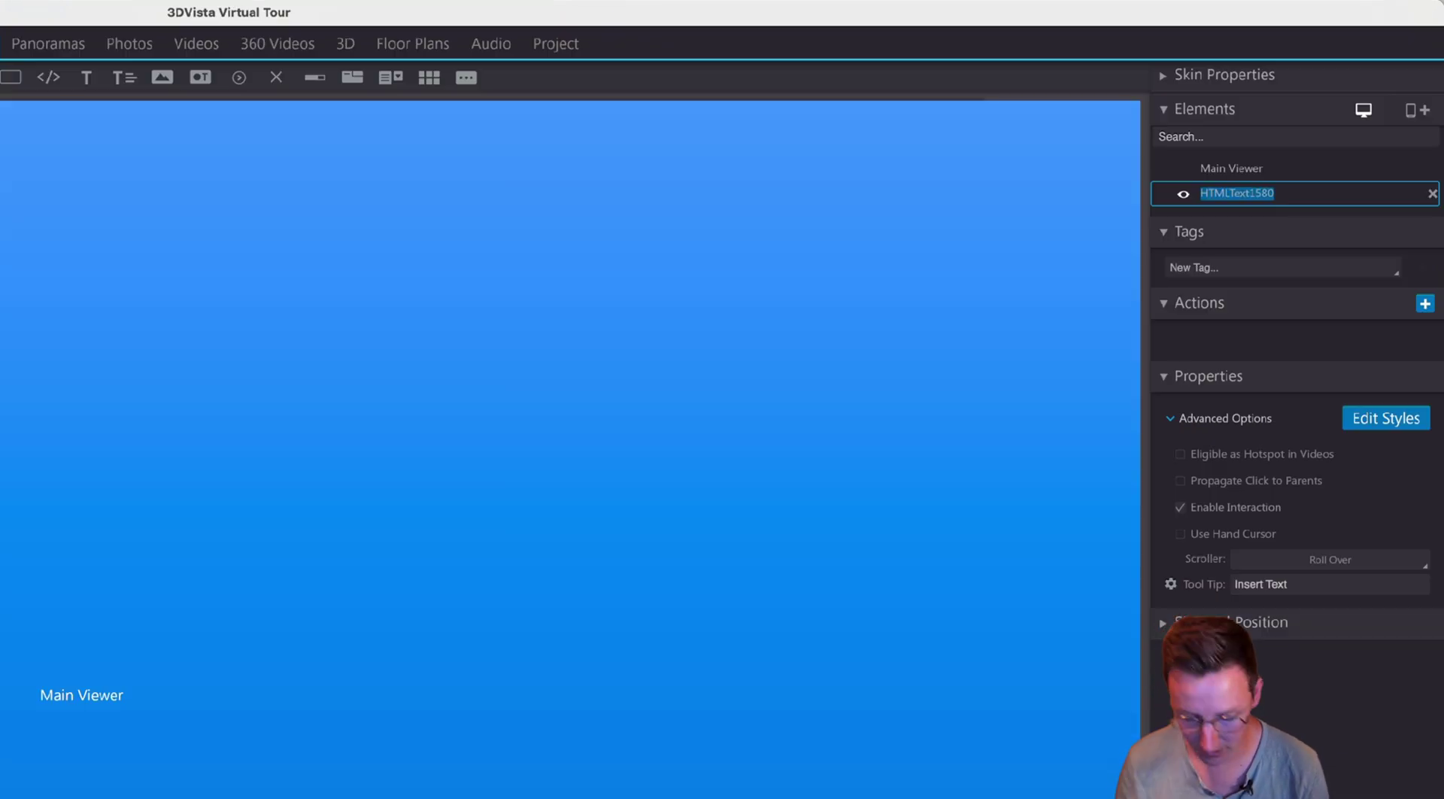
{"action": "type", "text": "myHtml"}
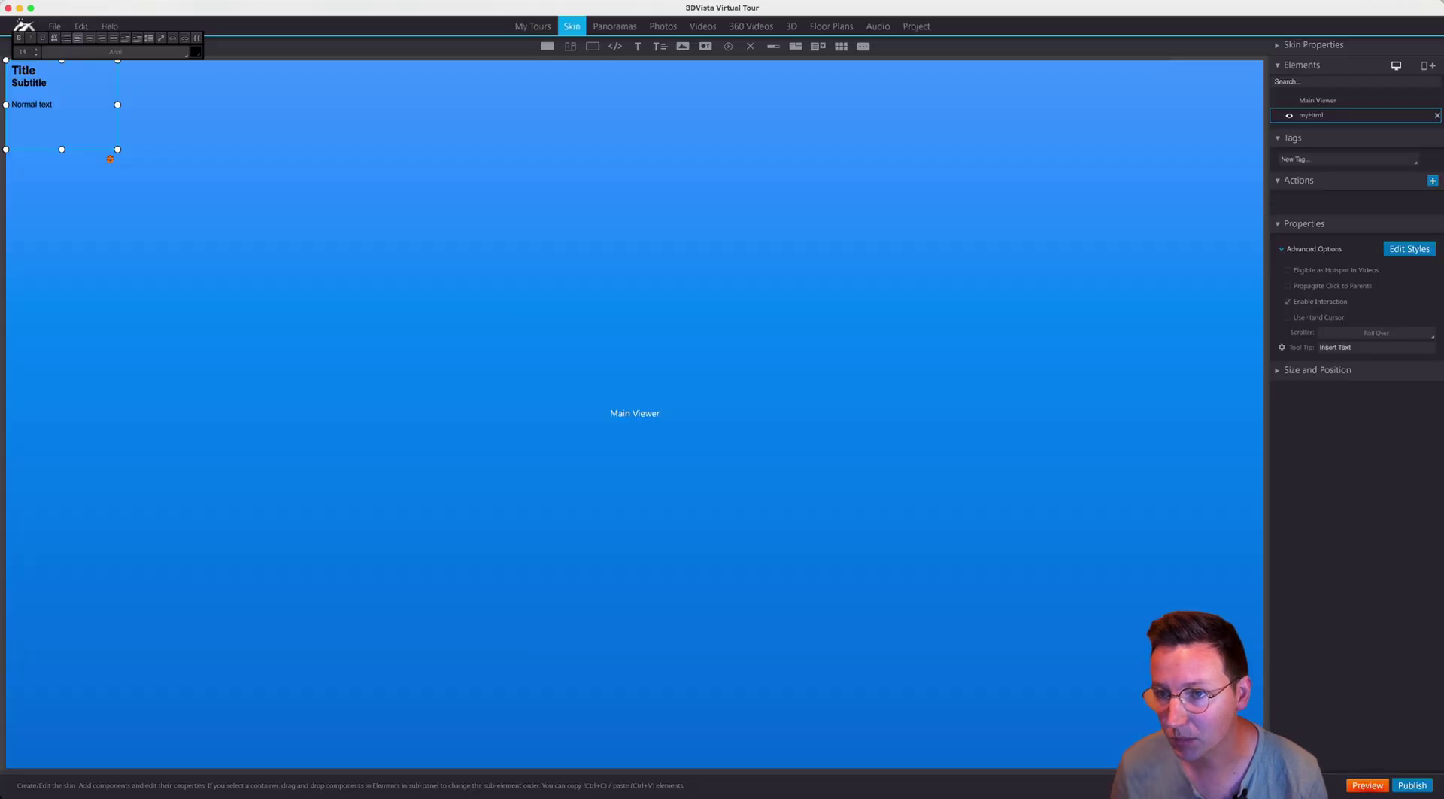
Add an Execute Javascript action to myHtml with the On Show trigger.
{"action": "left_click", "coordinate": [1432, 180]}
{"action": "left_click", "coordinate": [496, 473]}
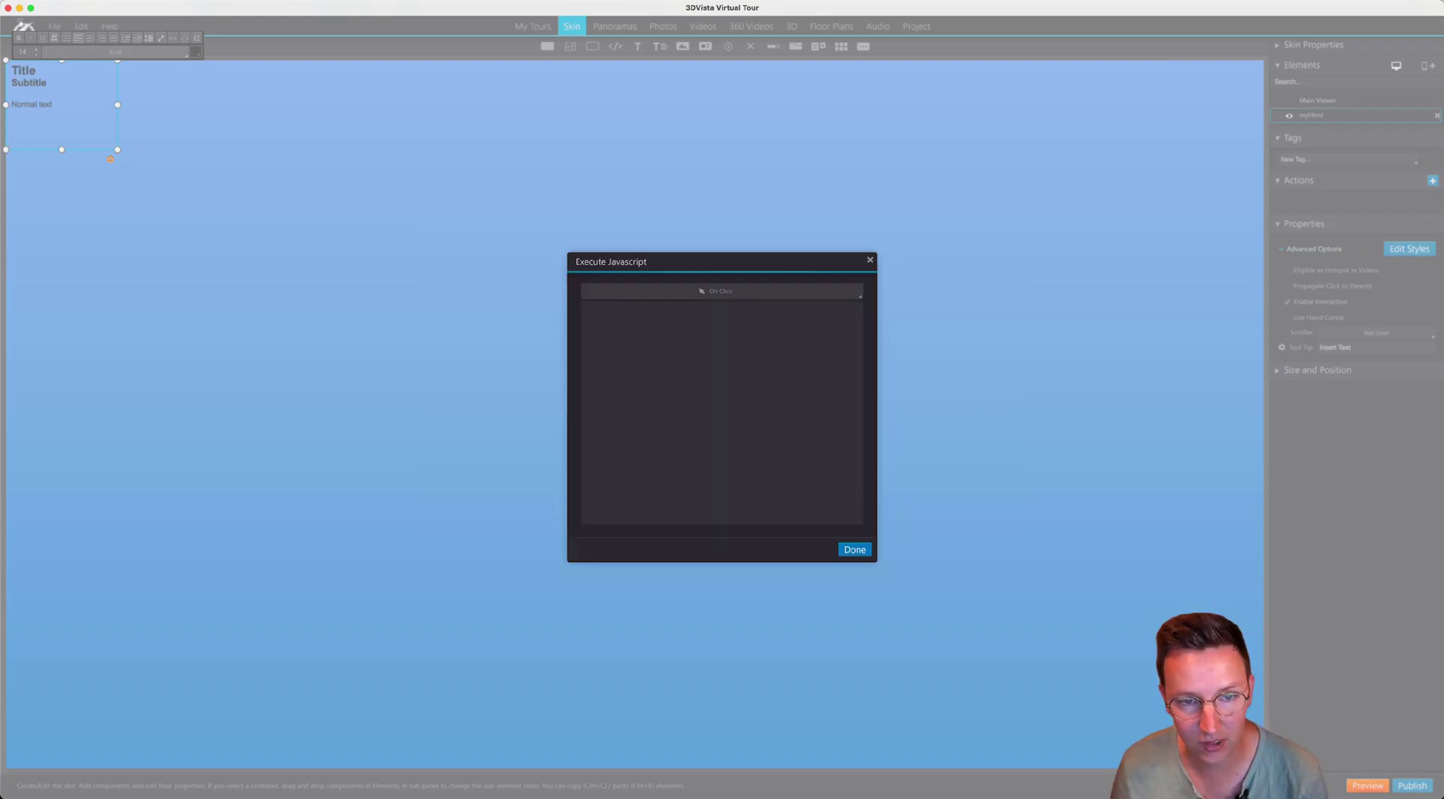
{"action": "left_click", "coordinate": [720, 291]}
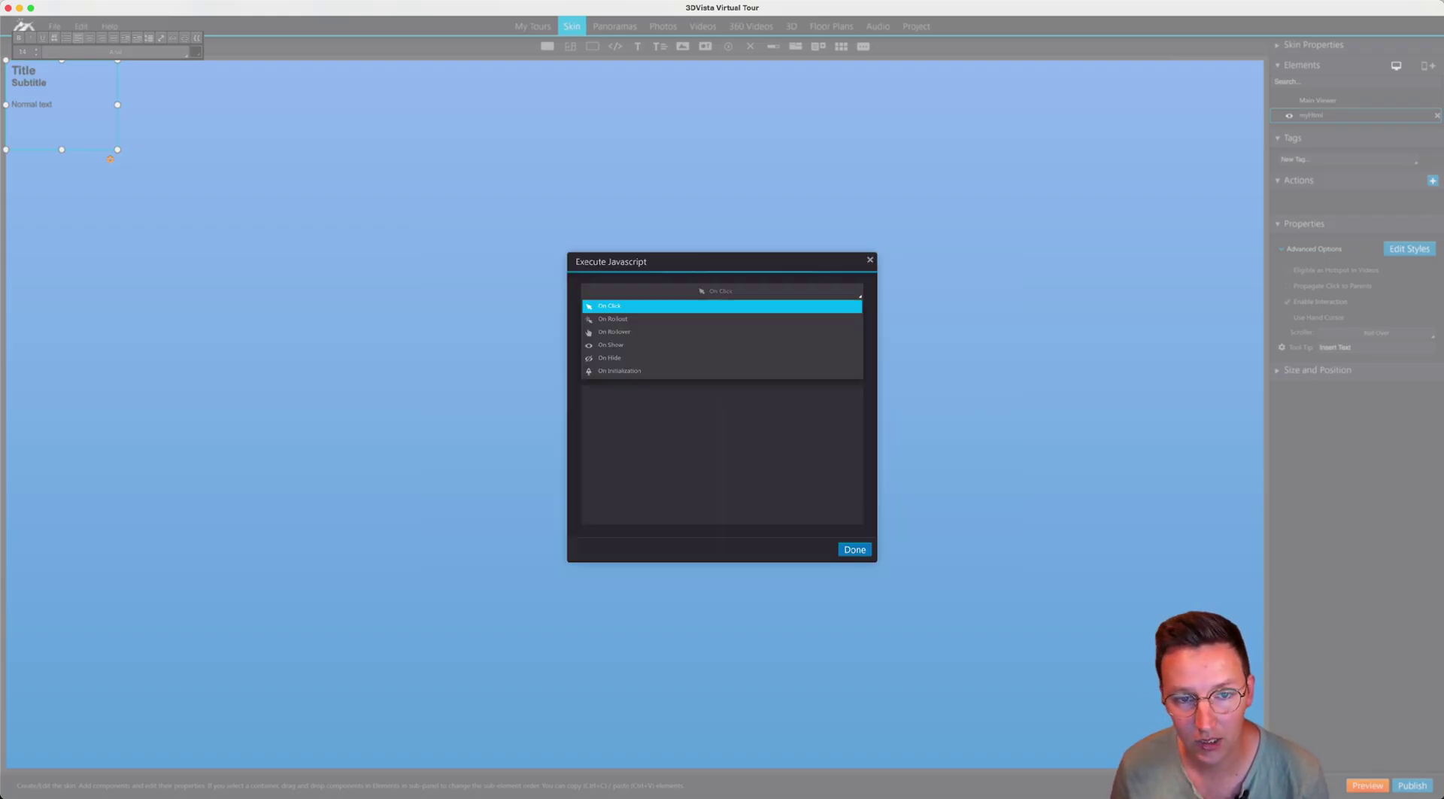
{"action": "left_click", "coordinate": [721, 346]}
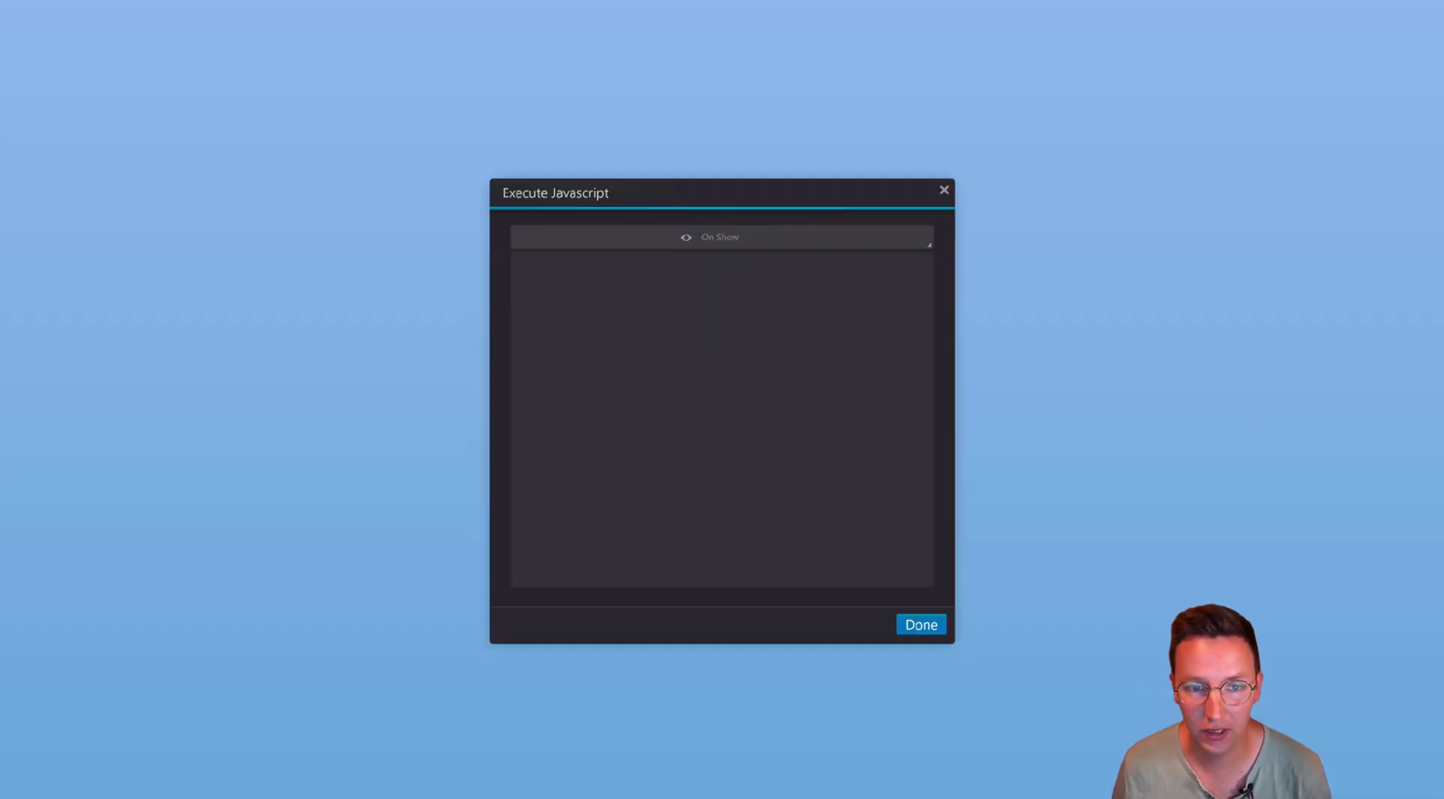
Write the script's first line: const htmlVar = window.blazeIT.getComponentByName("myHtml");.
{"action": "key", "text": "ctrl+z"}
{"action": "left_click", "coordinate": [576, 263]}
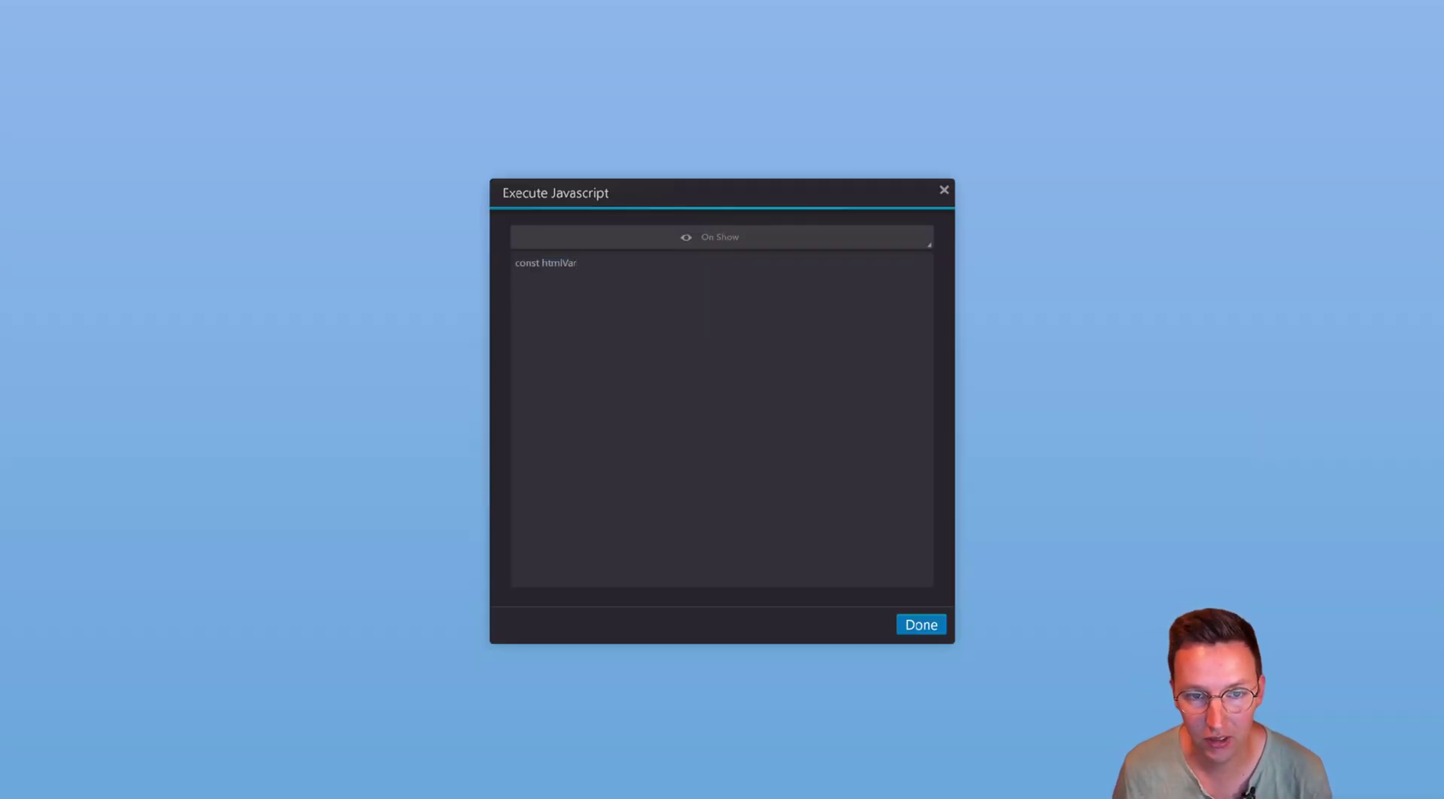
{"action": "type", "text": "= window.blazeIT.getComponentByName(\"myHtml\");"}
{"action": "key", "text": "Right"}
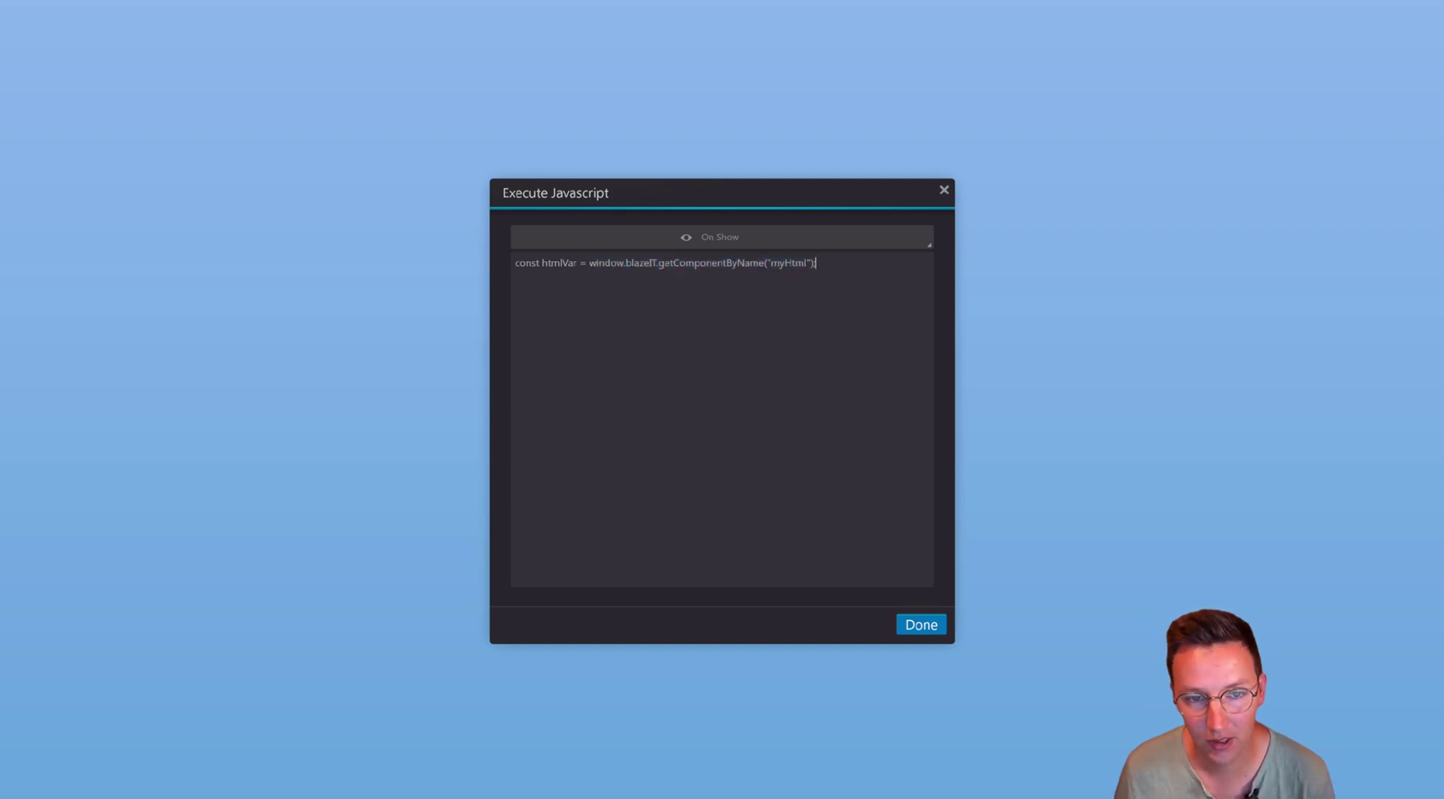
Add a second script line using htmlVar.set to make the element's html a 24px h1 heading reading "Hello world!", and save the action.
{"action": "key", "text": "Return"}
{"action": "type", "text": "htmlVar.set(\"html\", \"<h1 style='font-size: 24px;'>Hello world!</h1>\");"}
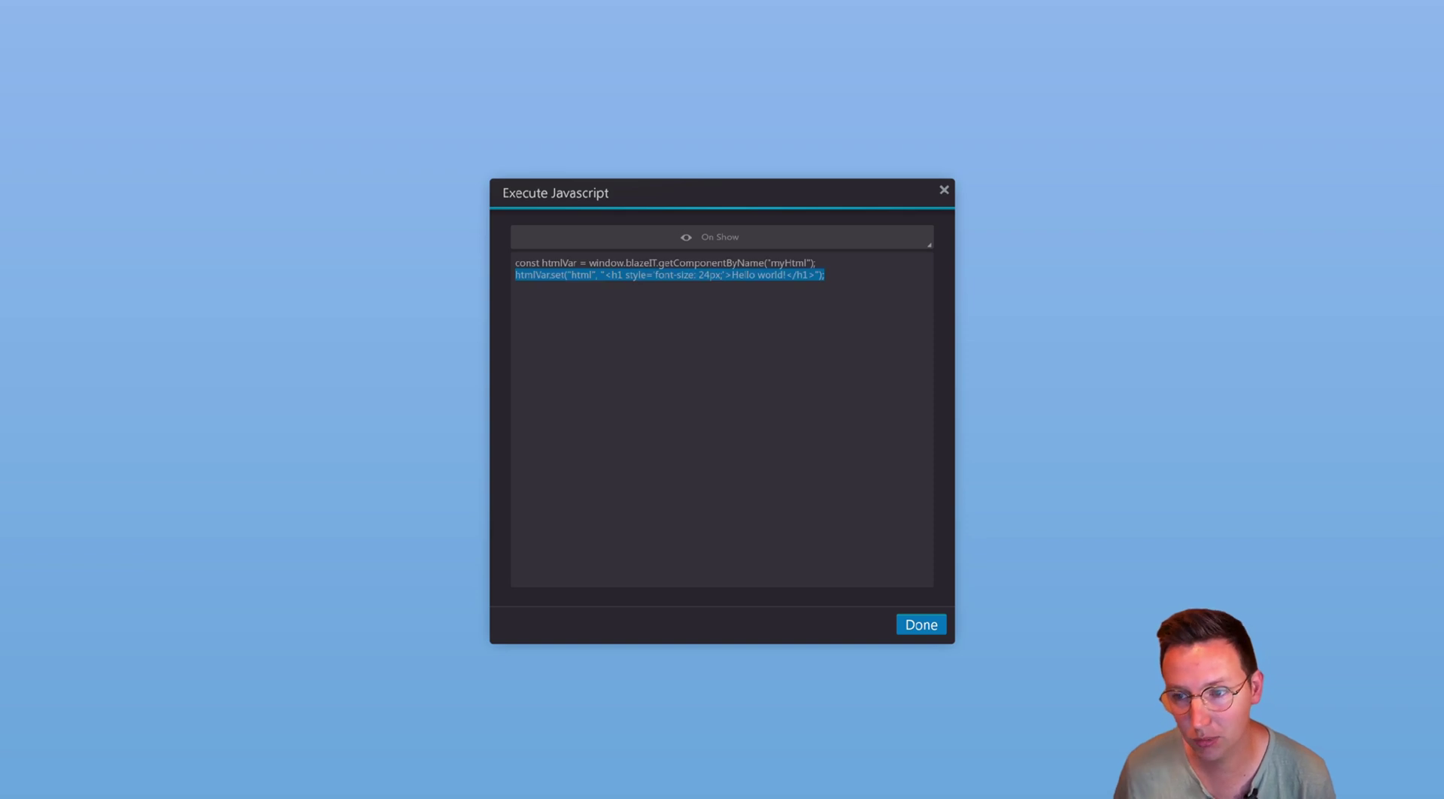
{"action": "left_click", "coordinate": [802, 274]}
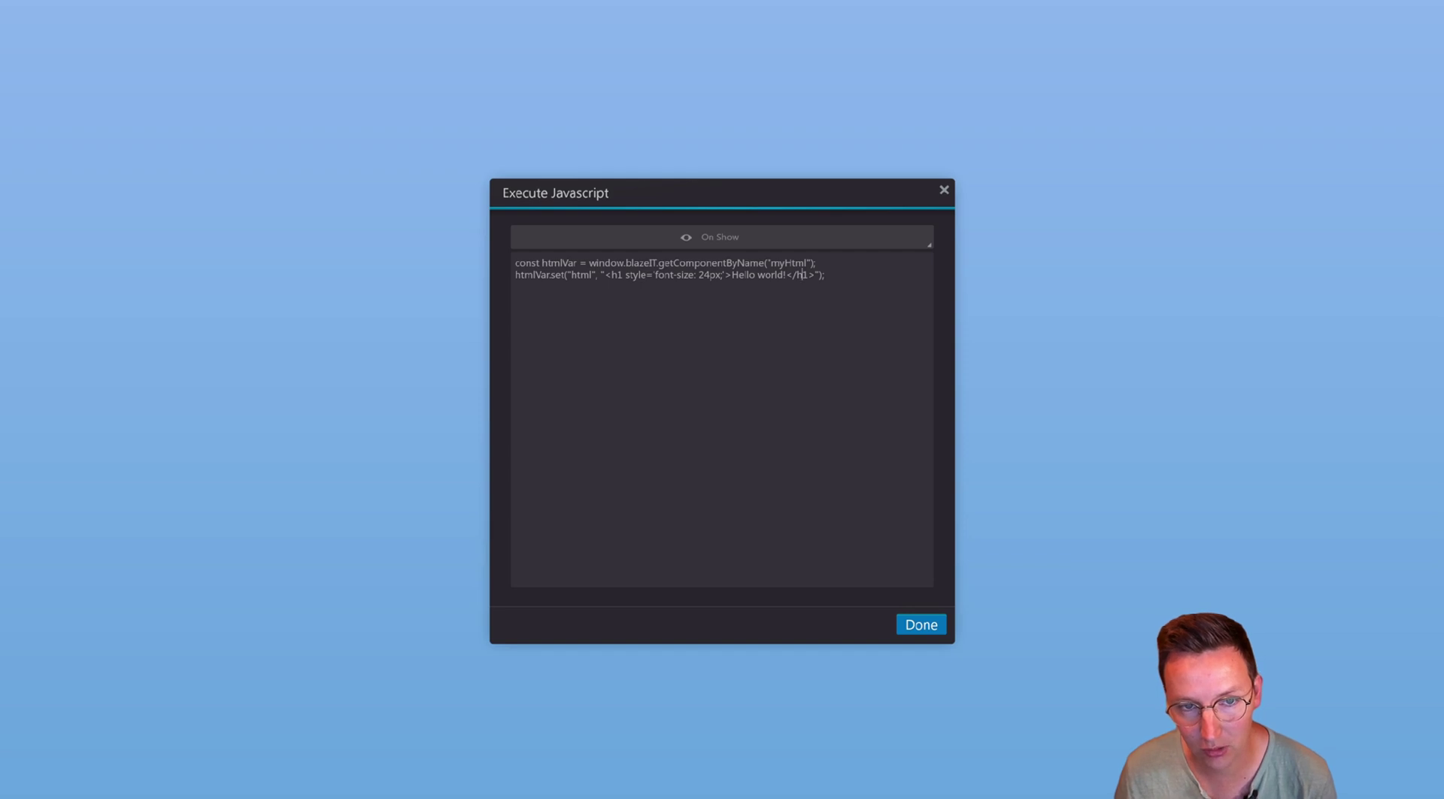
{"action": "left_click_drag", "start_coordinate": [616, 275], "coordinate": [764, 275]}
{"action": "left_click", "coordinate": [824, 274]}
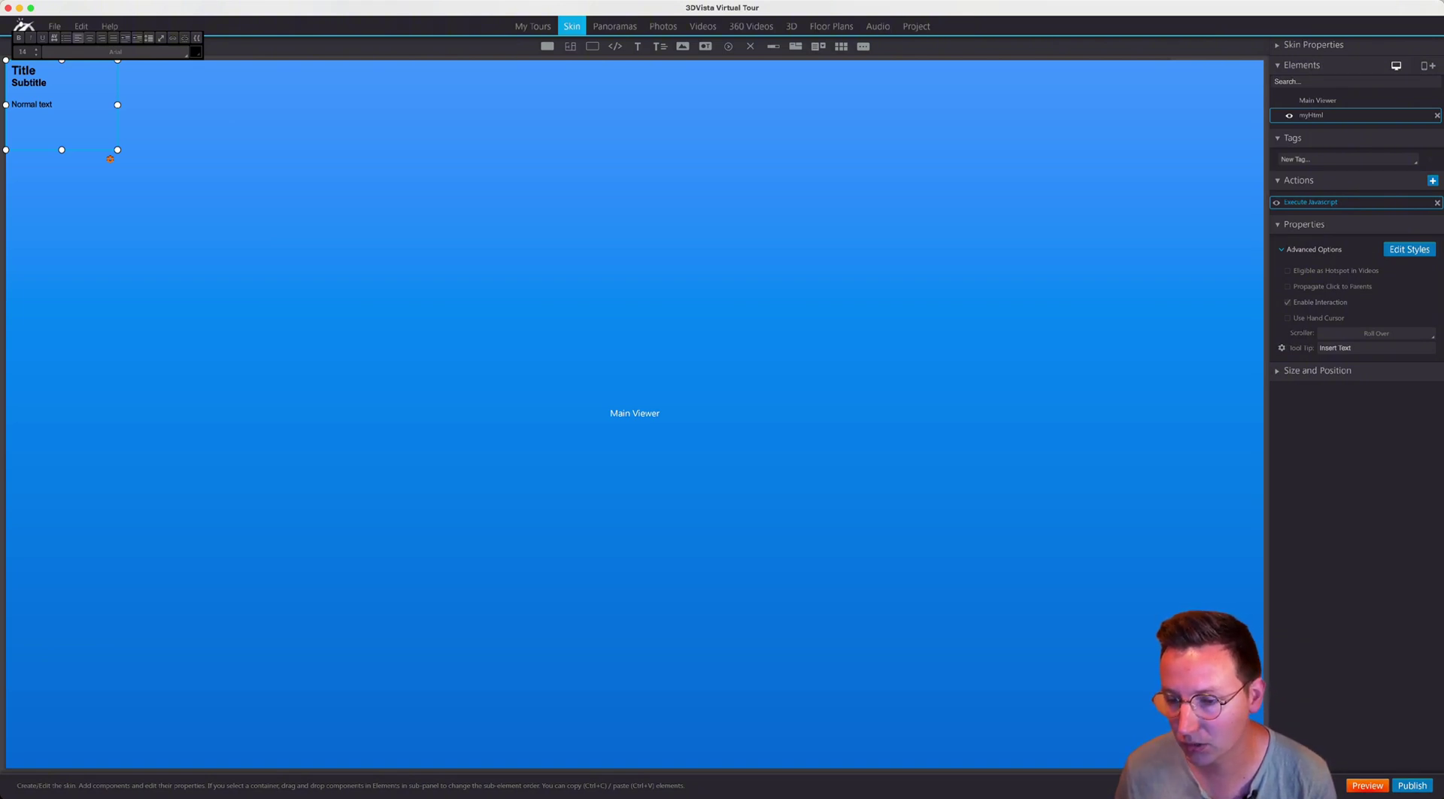
Preview the tour in the browser to check the HTML text, and return to the skin editor.
{"action": "left_click", "coordinate": [1367, 785]}
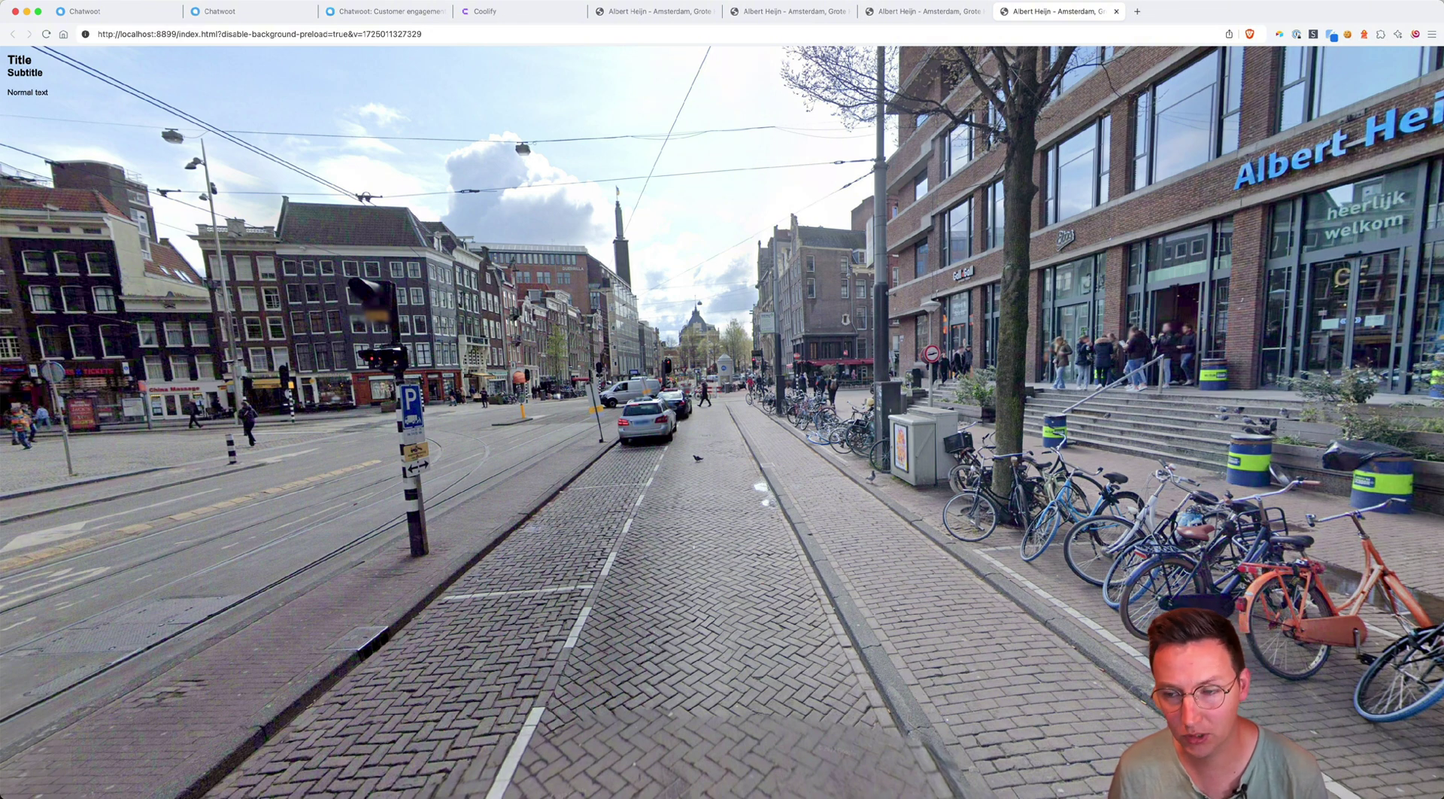
{"action": "key", "text": "super+Tab"}
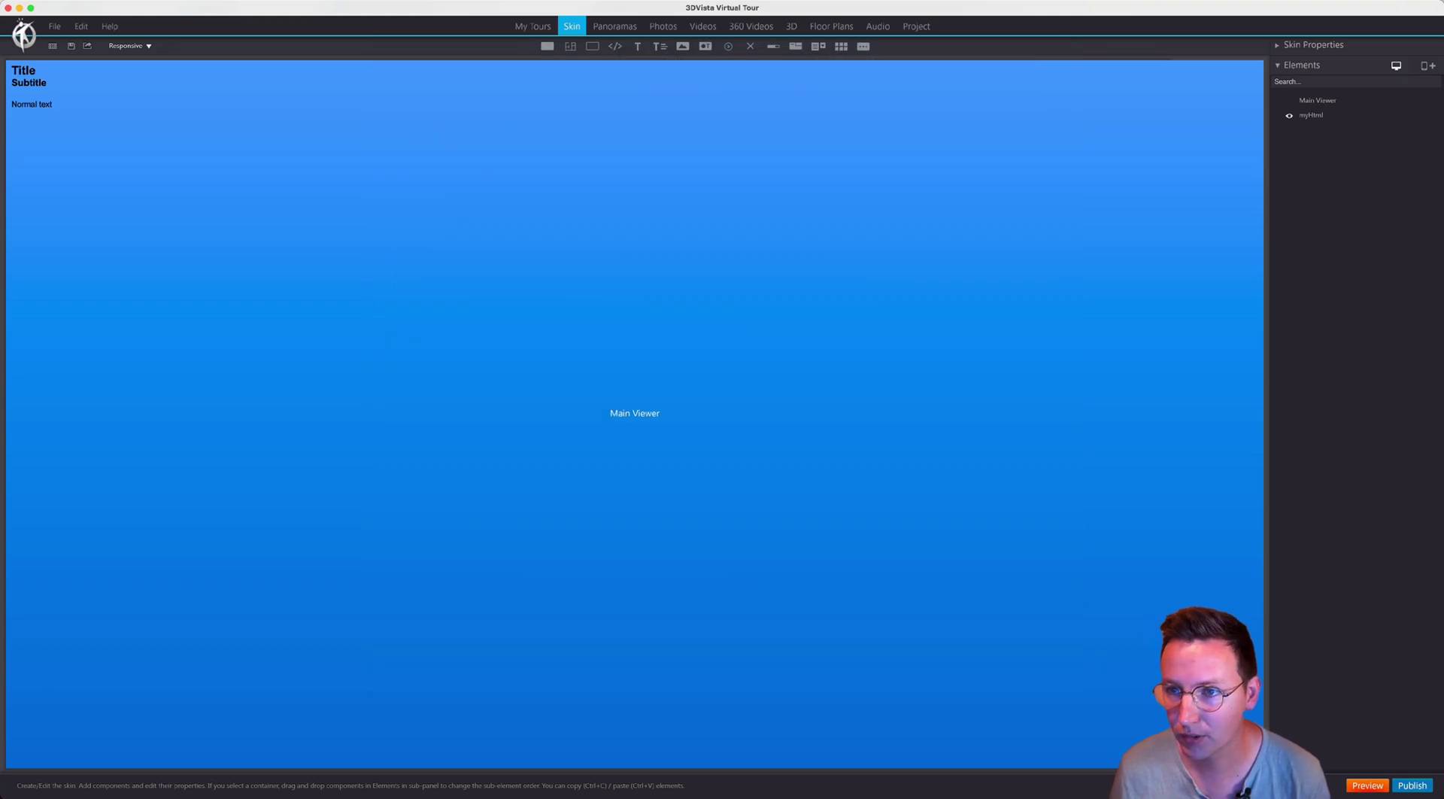
Hide myHtml by default, add a Show Components action to the Main Viewer, and preview the tour.
{"action": "left_click", "coordinate": [1316, 100]}
{"action": "left_click", "coordinate": [1311, 234]}
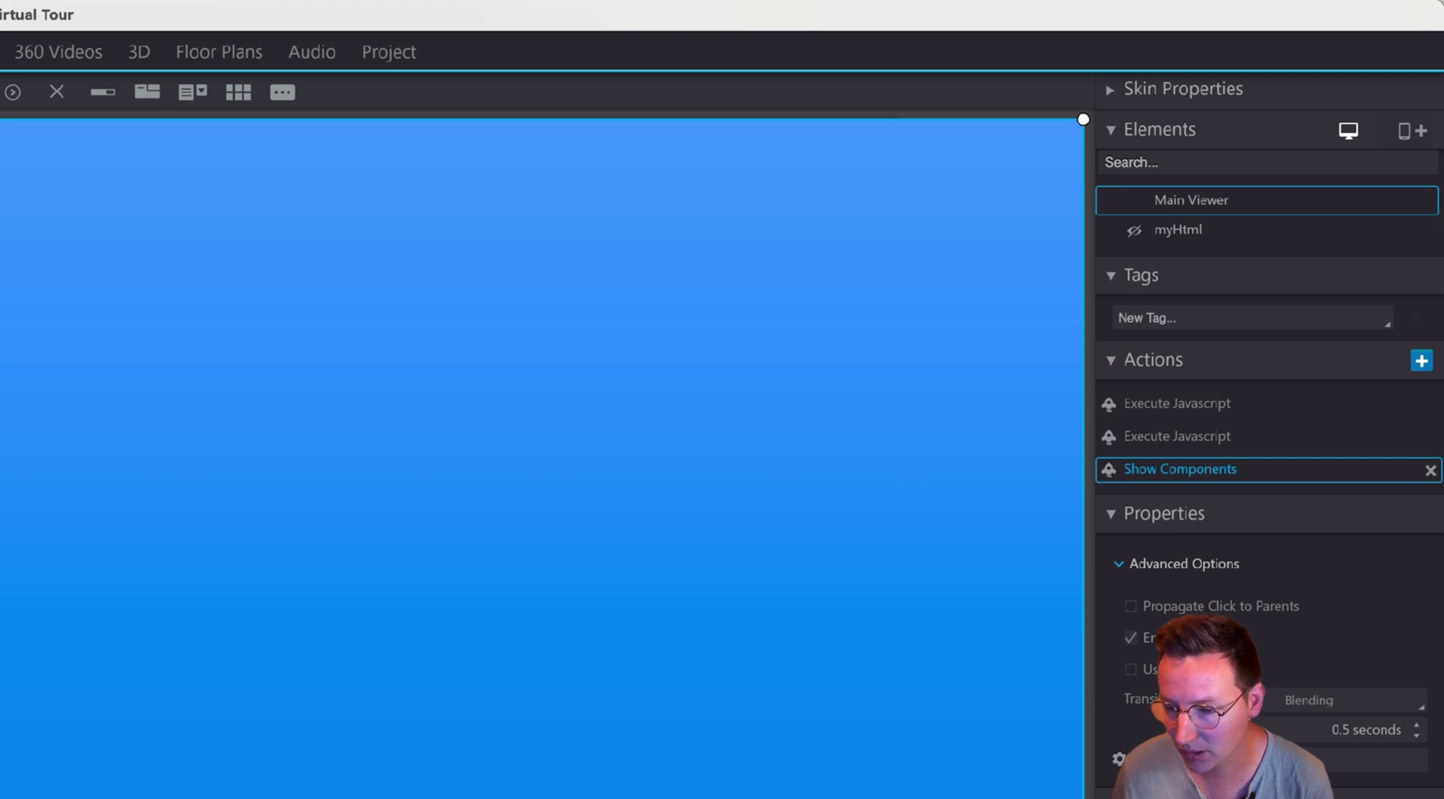
{"action": "key", "text": "super+p"}
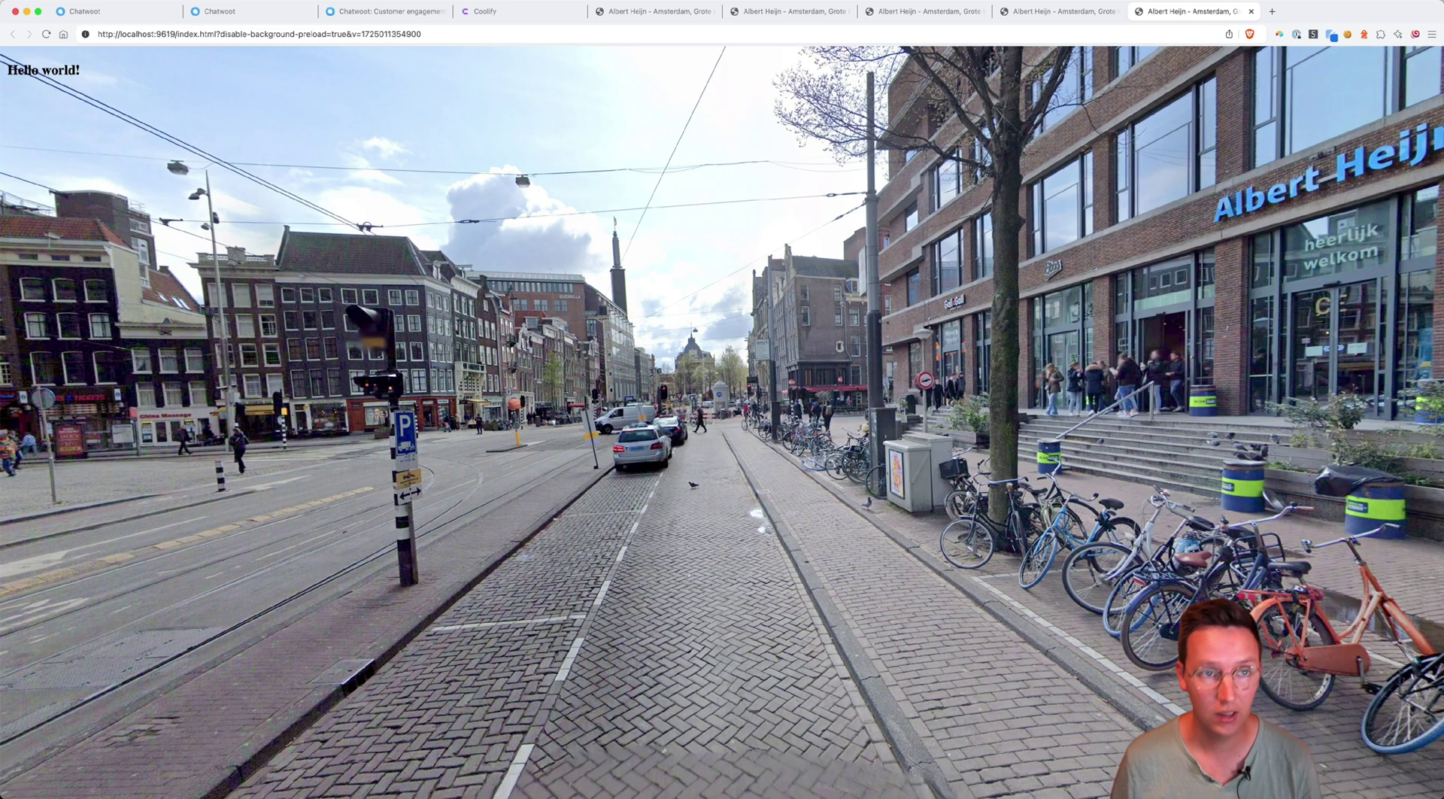
Copy the website channel's embed script from the Chatwoot inbox page.
{"action": "left_click", "coordinate": [385, 11]}
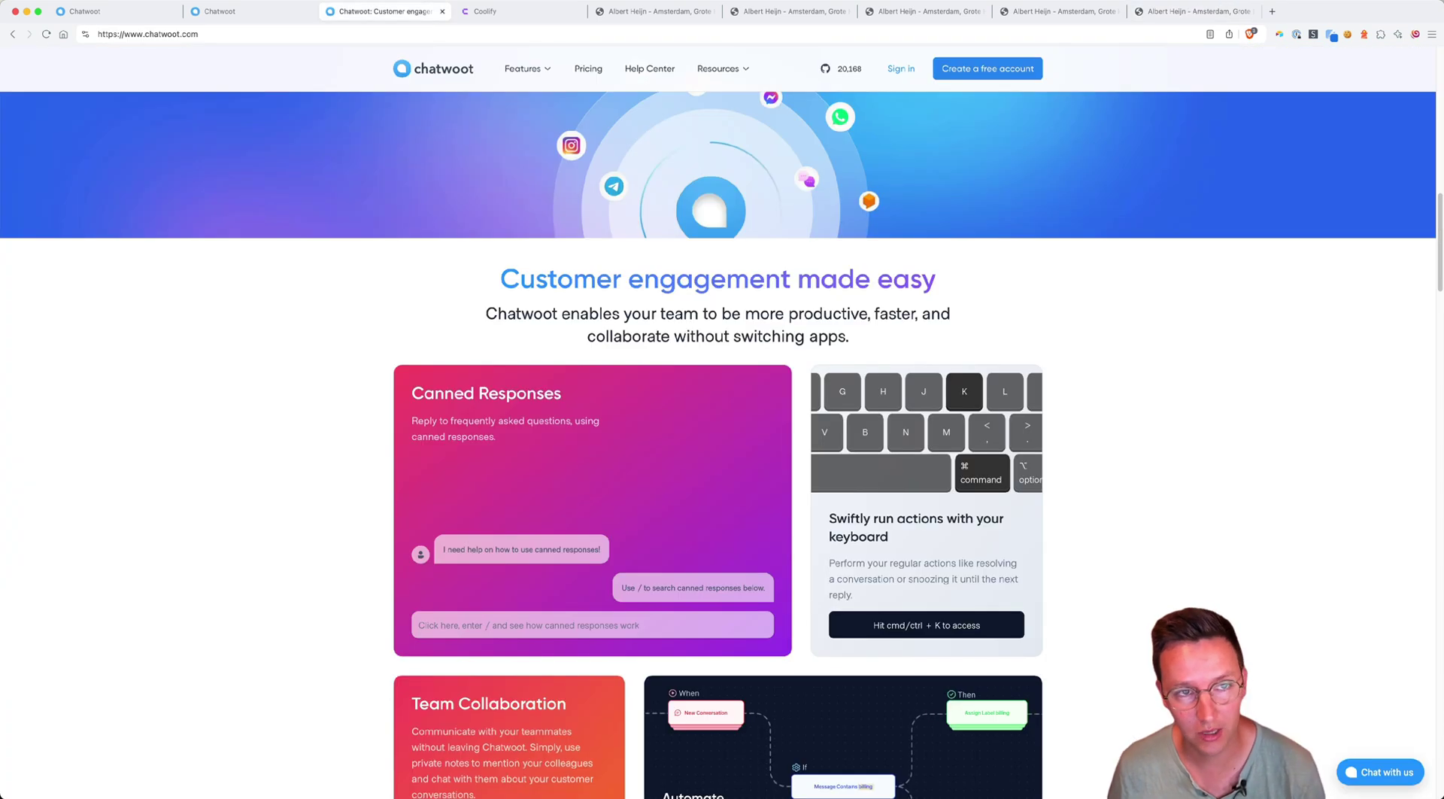
{"action": "left_click", "coordinate": [242, 11]}
{"action": "key", "text": "super+1"}
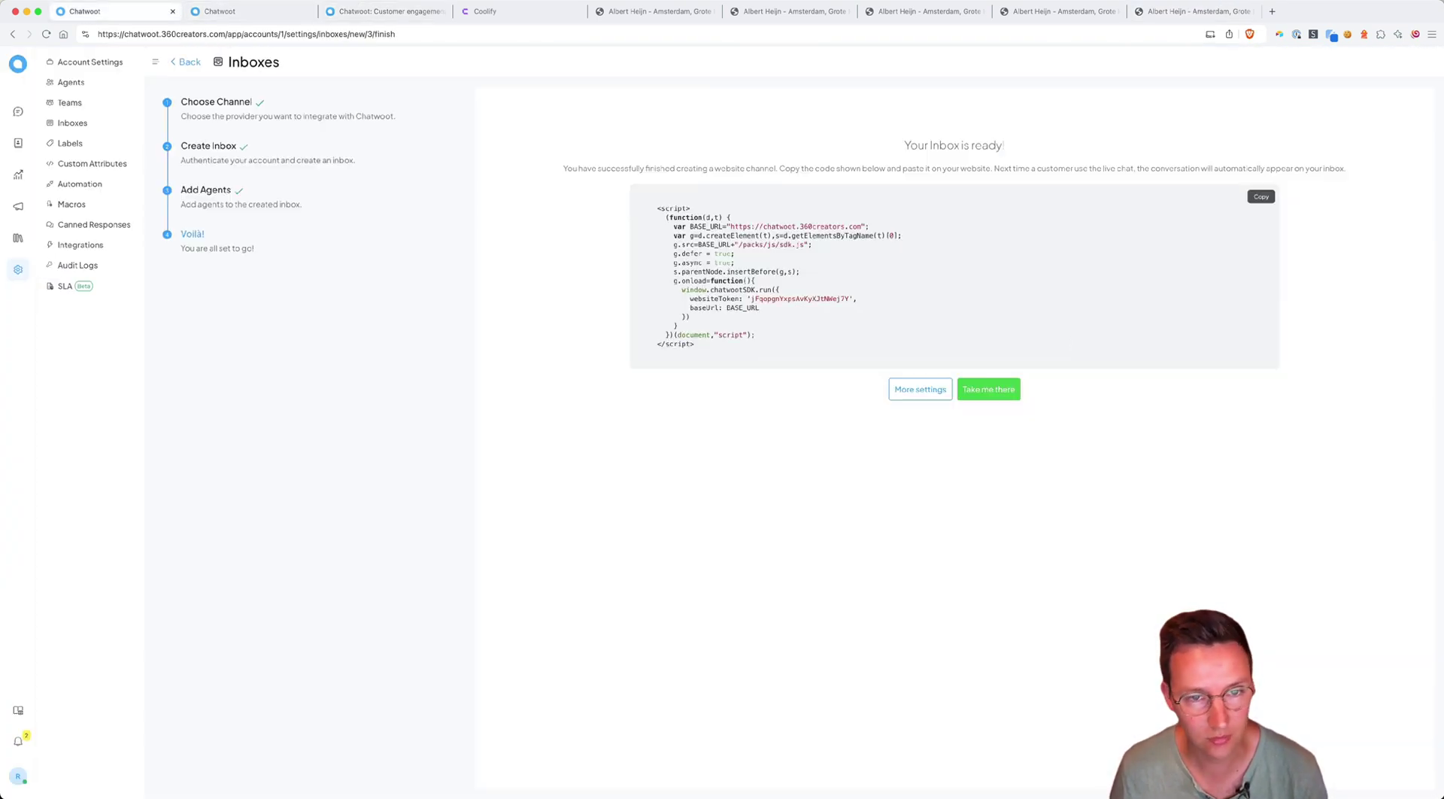
{"action": "left_click", "coordinate": [1260, 196]}
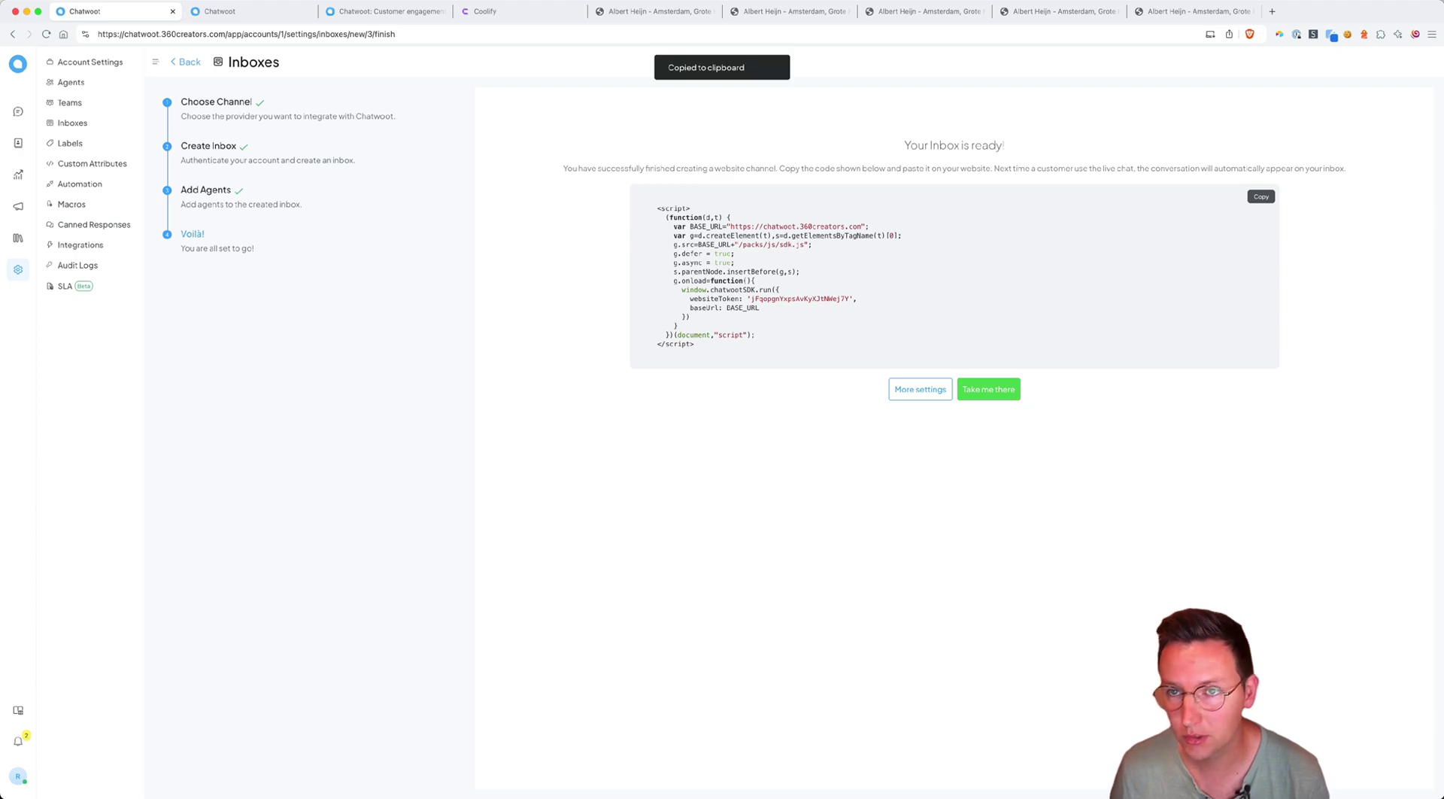
Back in 3DVista, replace the Hello world markup in myHtml's On Show script with the copied Chatwoot embed script, including its website token.
{"action": "key", "text": "ctrl+Up"}
{"action": "left_click", "coordinate": [508, 237]}
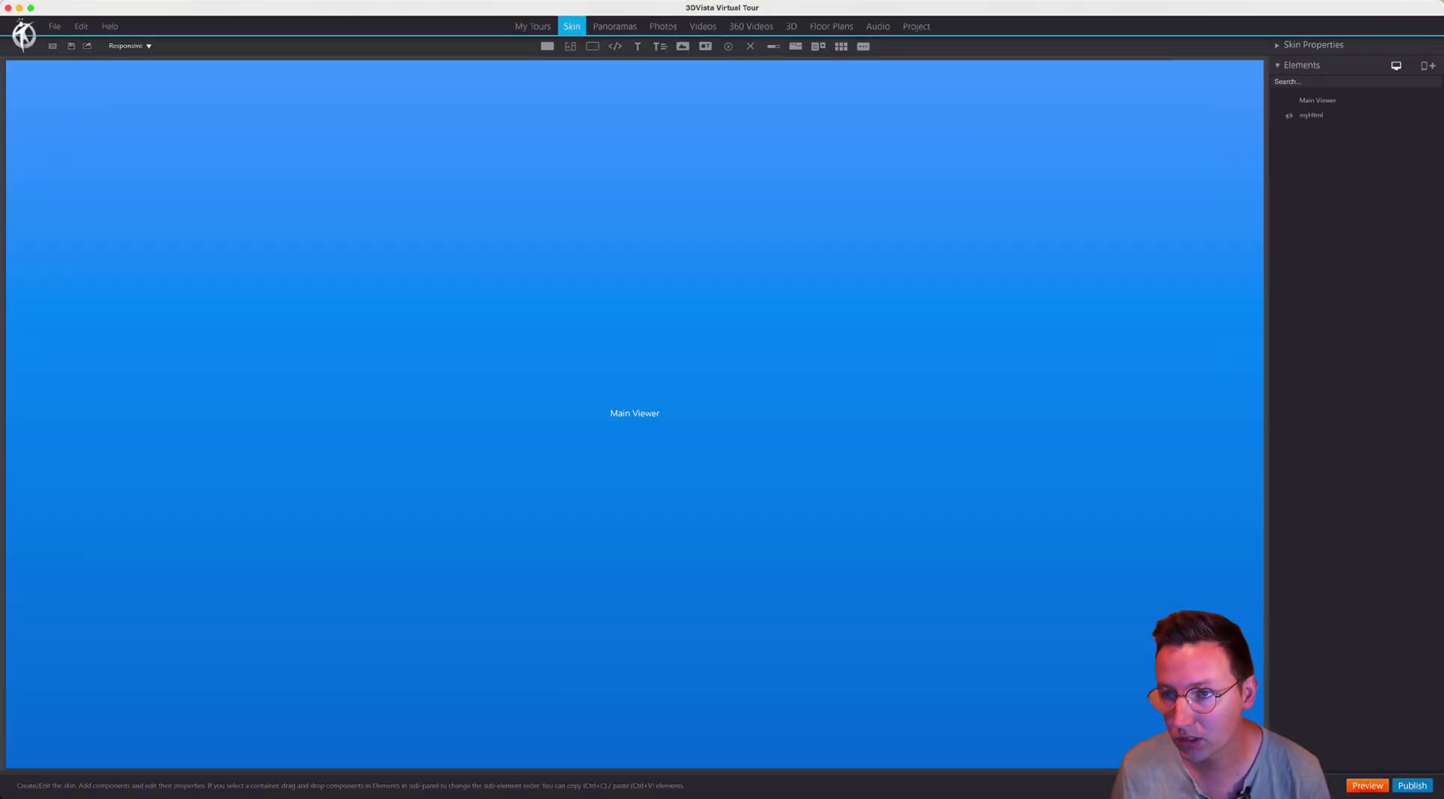
{"action": "left_click", "coordinate": [1317, 100]}
{"action": "left_click", "coordinate": [1311, 115]}
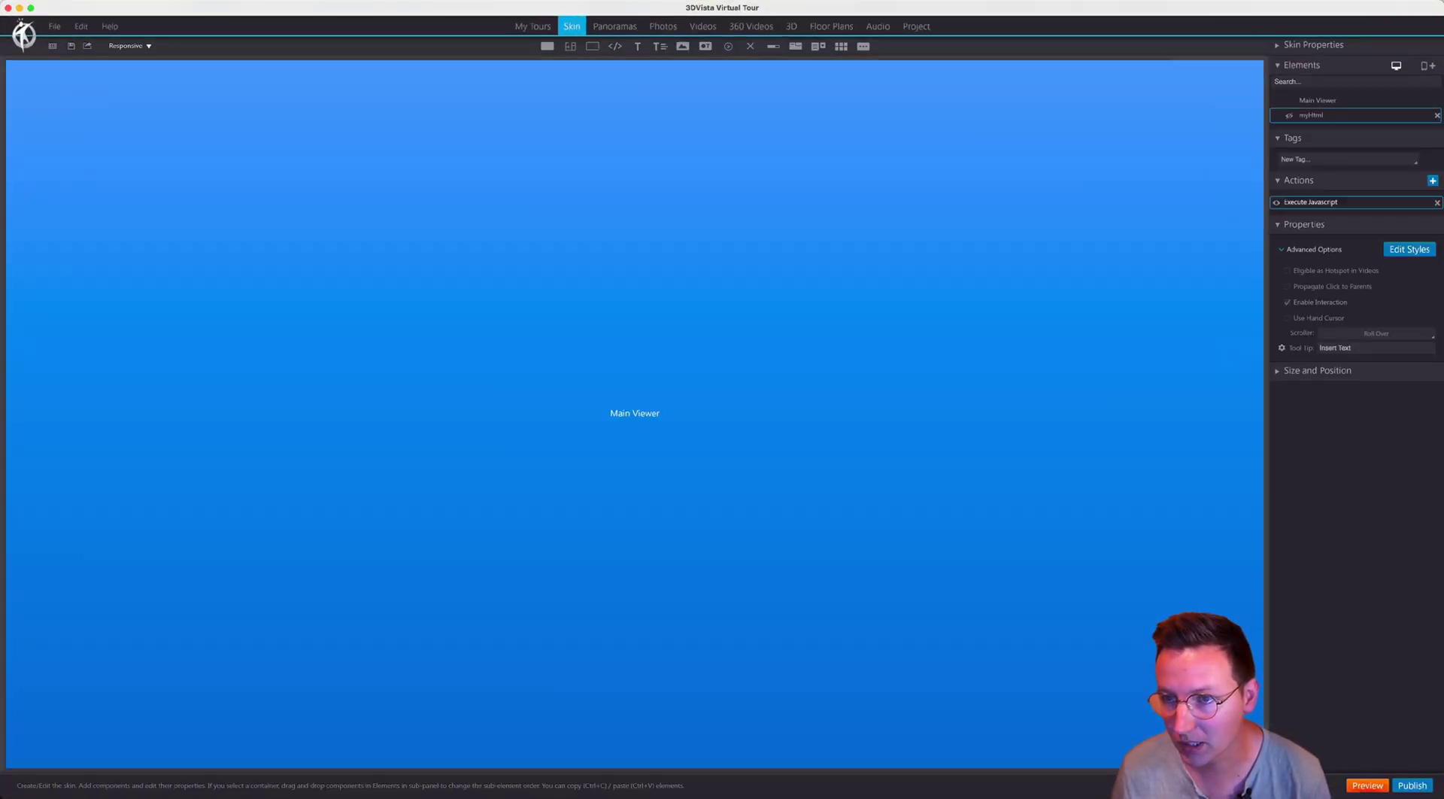
{"action": "left_click", "coordinate": [1310, 202]}
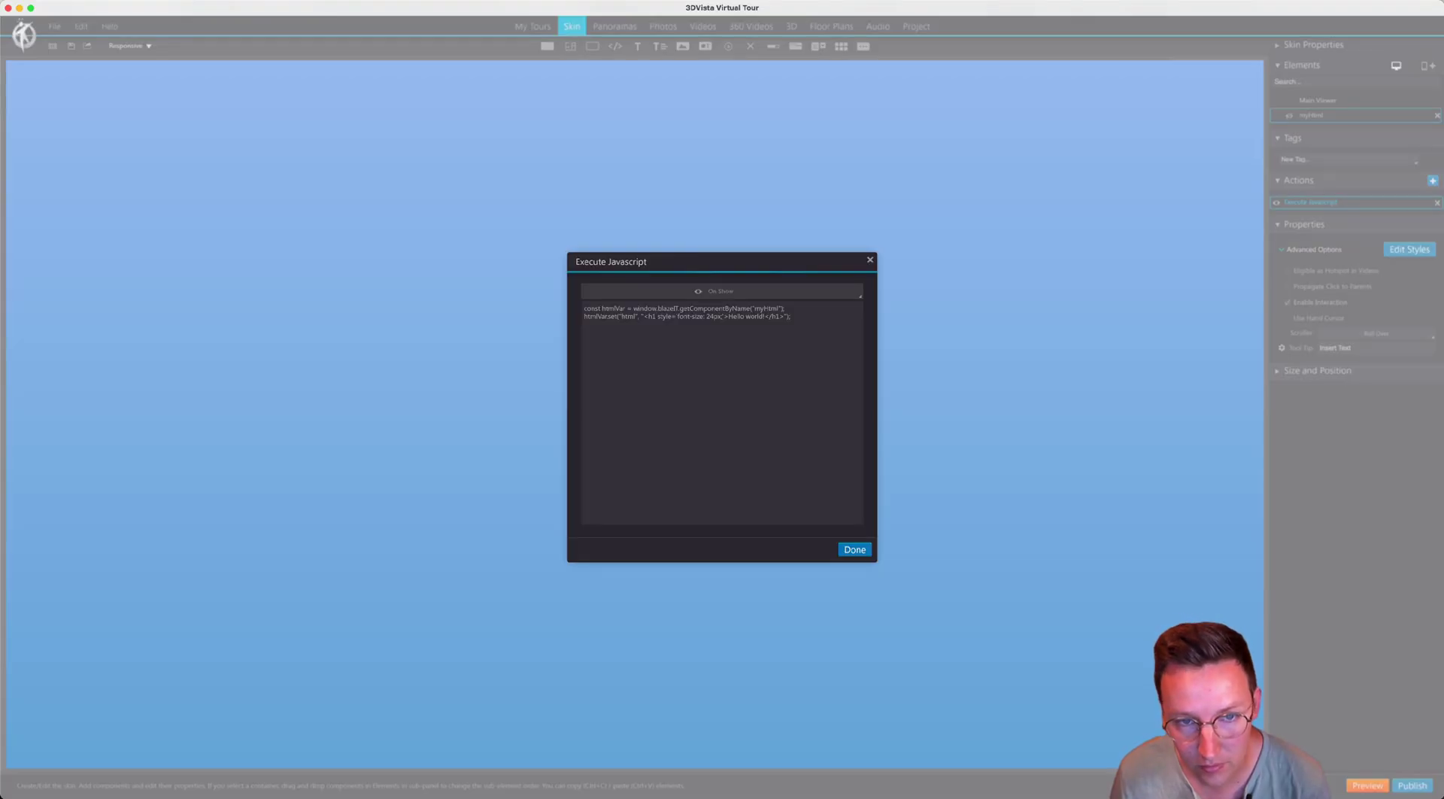
{"action": "left_click_drag", "start_coordinate": [643, 316], "coordinate": [785, 317]}
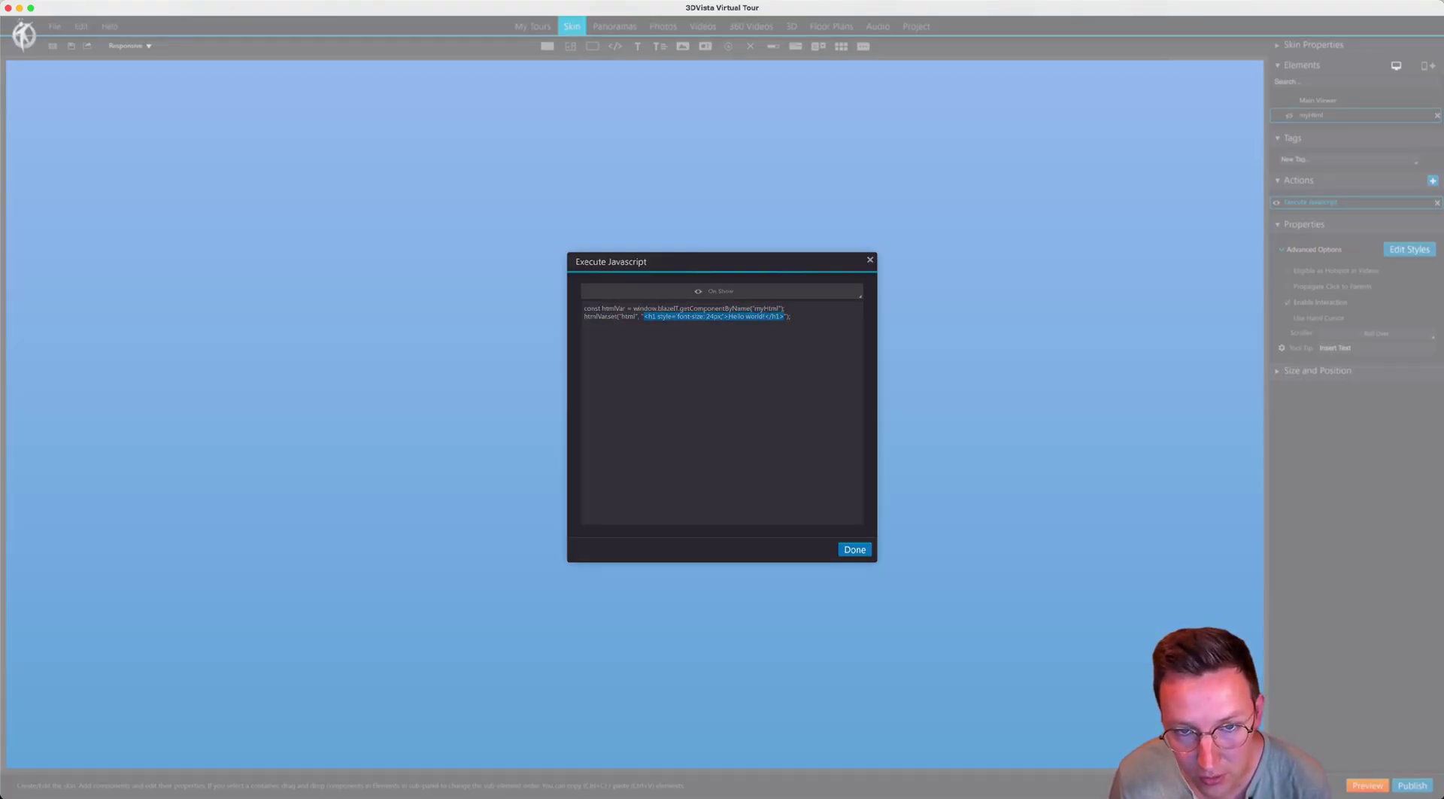
{"action": "key", "text": "super+v"}
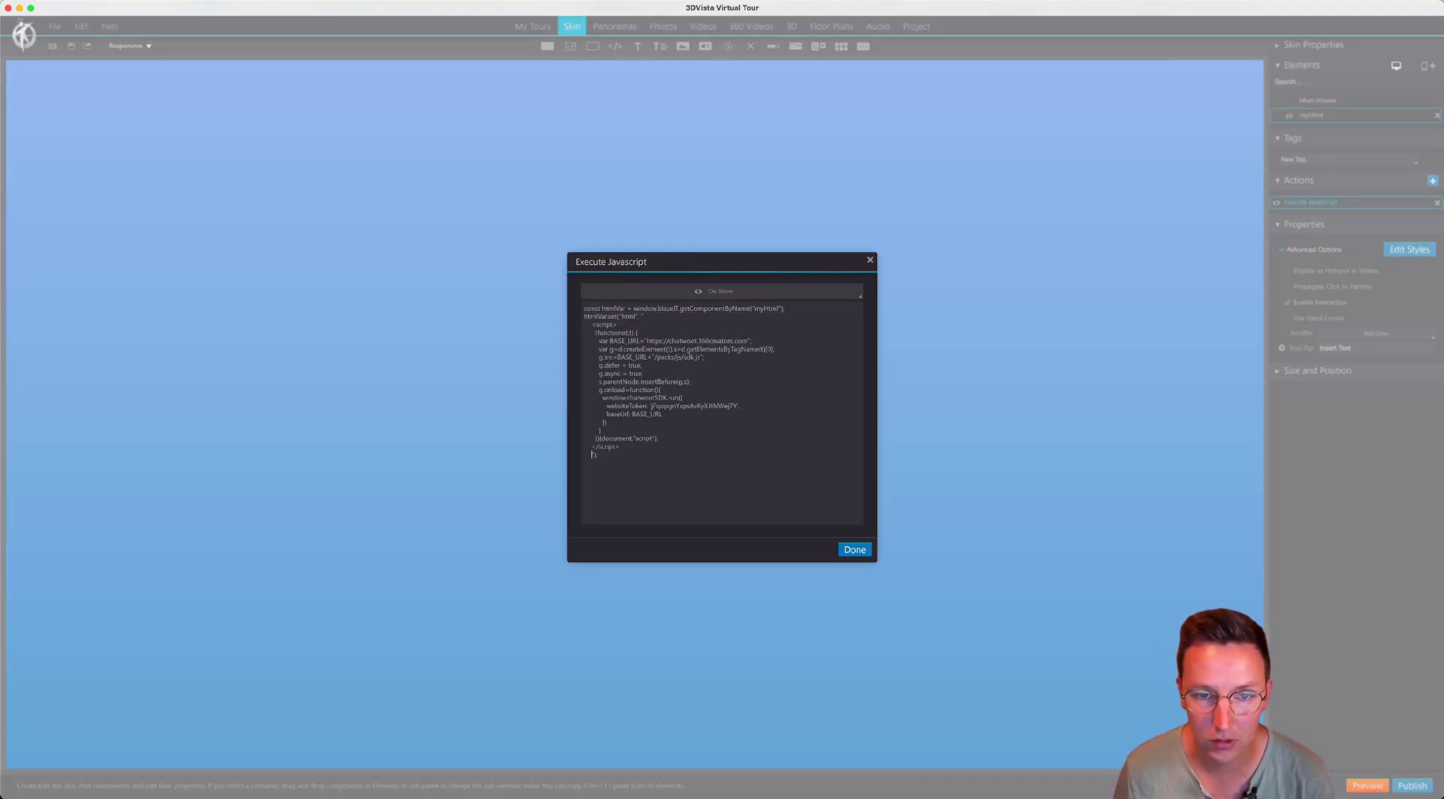
{"action": "left_click", "coordinate": [854, 549]}
Preview the tour and, in myHtml's On Show script, replace the double quotes around the BASE_URL address with single quotes.
{"action": "left_click", "coordinate": [1376, 780]}
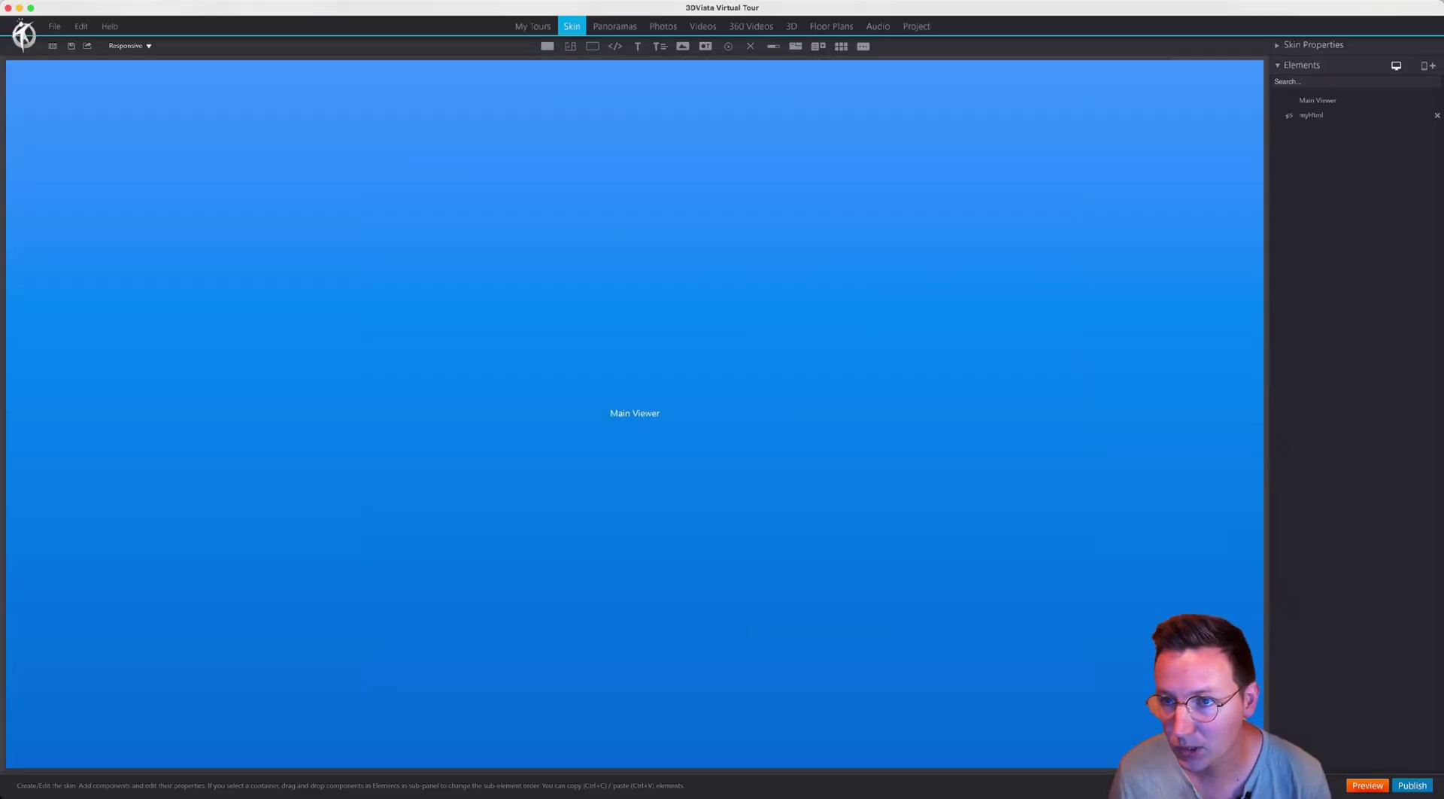
{"action": "left_click", "coordinate": [1311, 115]}
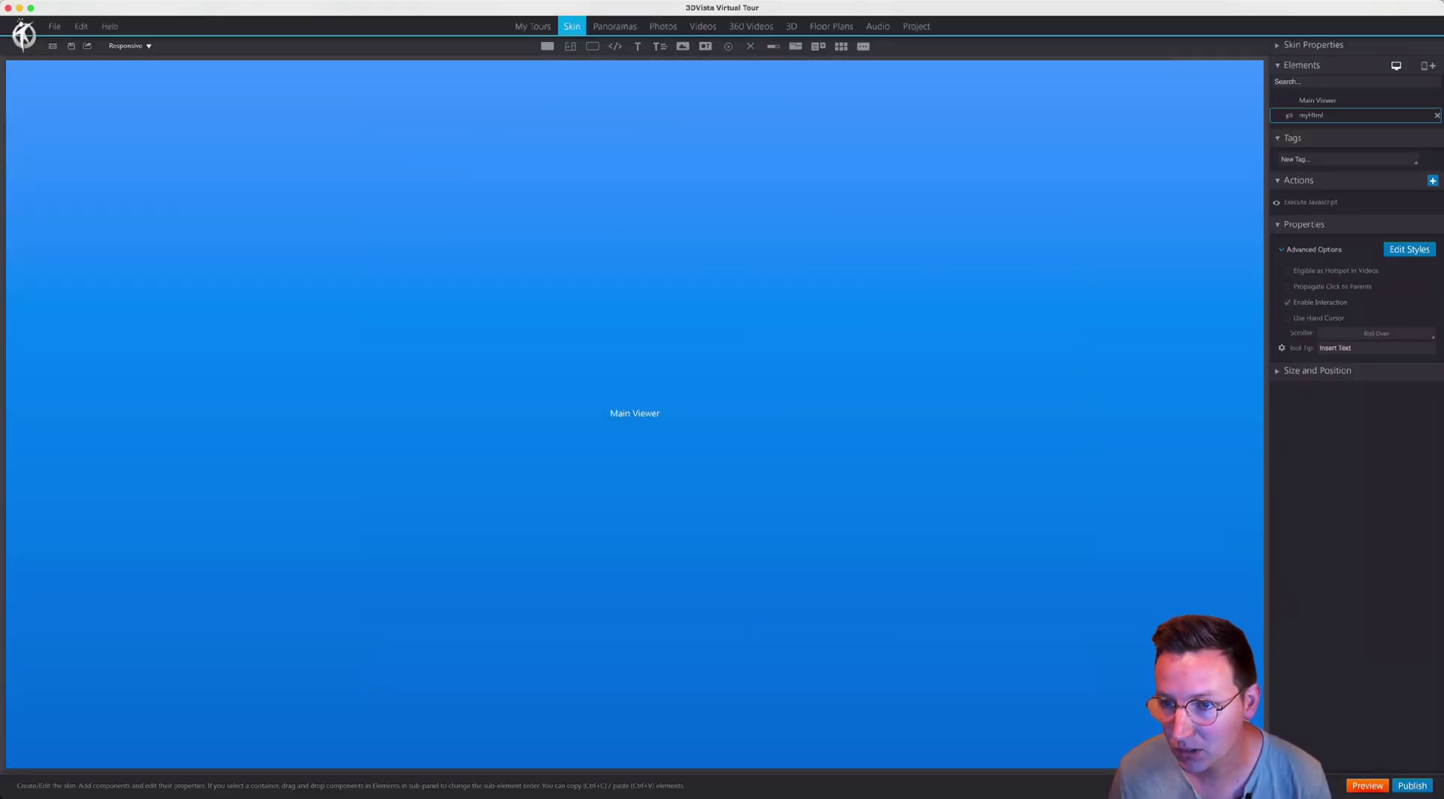
{"action": "double_click", "coordinate": [1310, 202]}
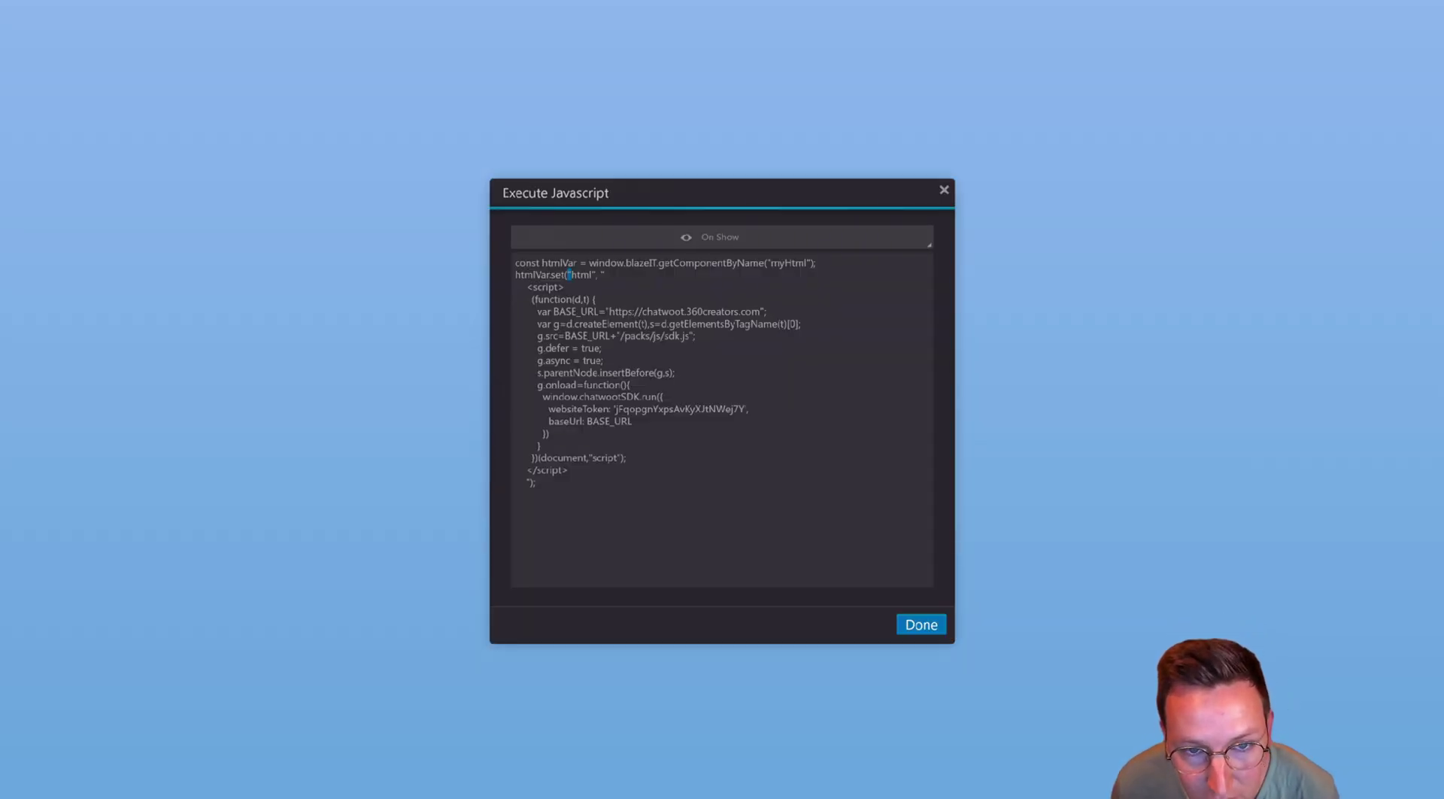
{"action": "left_click", "coordinate": [608, 311]}
{"action": "key", "text": "BackSpace"}
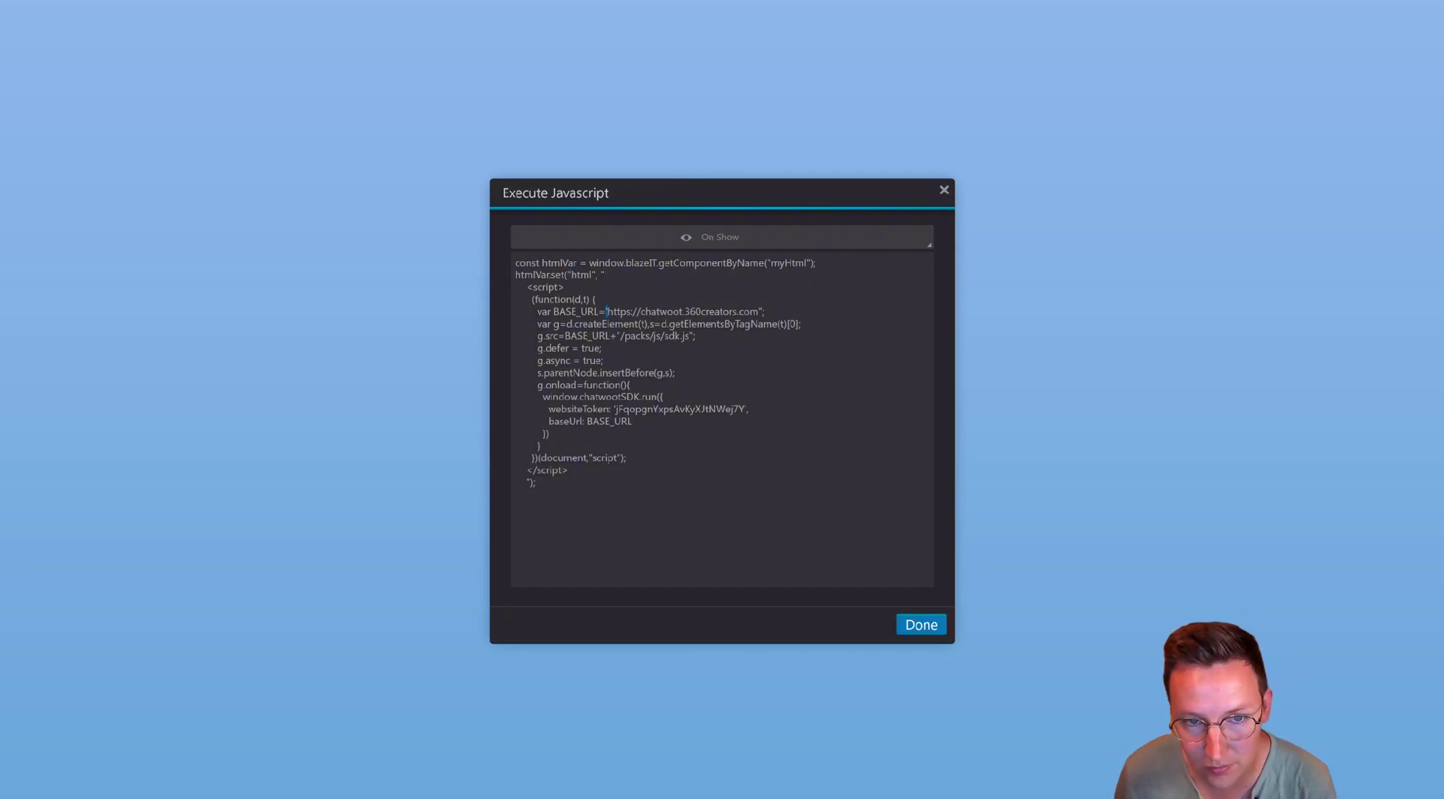
{"action": "key", "text": "Right"}
{"action": "key", "text": "Right"}
{"action": "key", "text": "Right"}
{"action": "key", "text": "Right"}
{"action": "key", "text": "Right"}
{"action": "key", "text": "Right"}
{"action": "key", "text": "Right"}
{"action": "key", "text": "Right"}
{"action": "key", "text": "Right"}
{"action": "key", "text": "Right"}
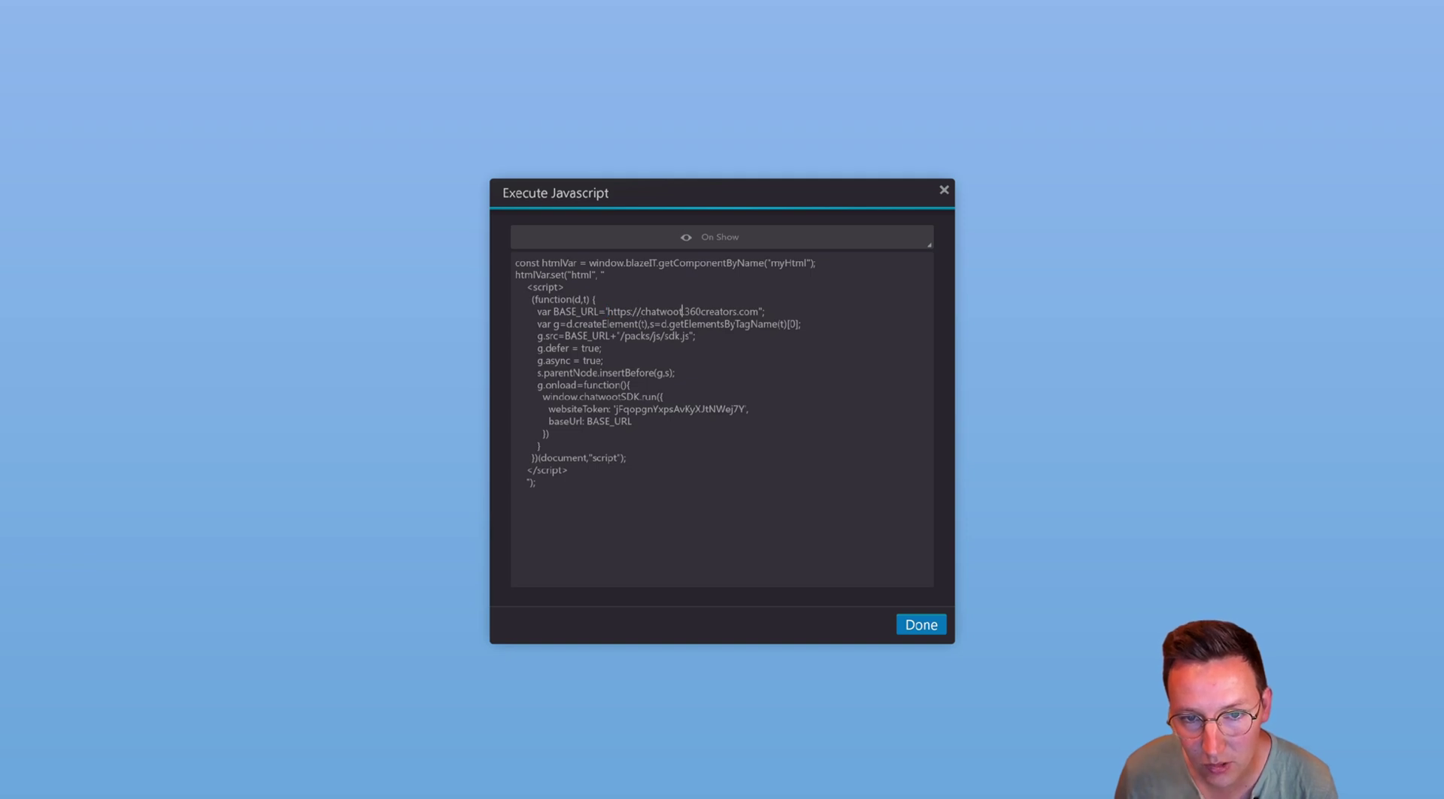
{"action": "key", "text": "BackSpace"}
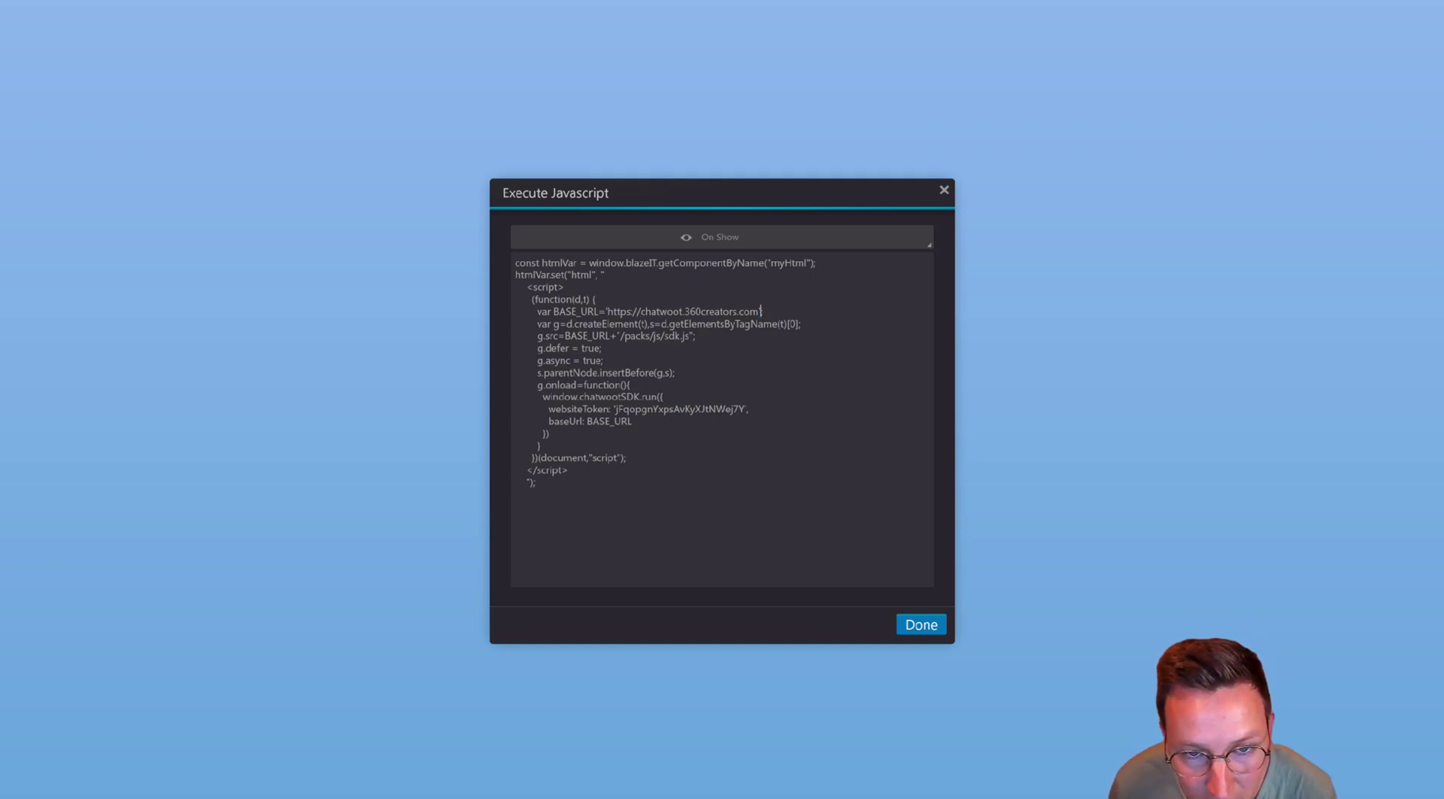
{"action": "key", "text": "BackSpace"}
{"action": "type", "text": "'"}
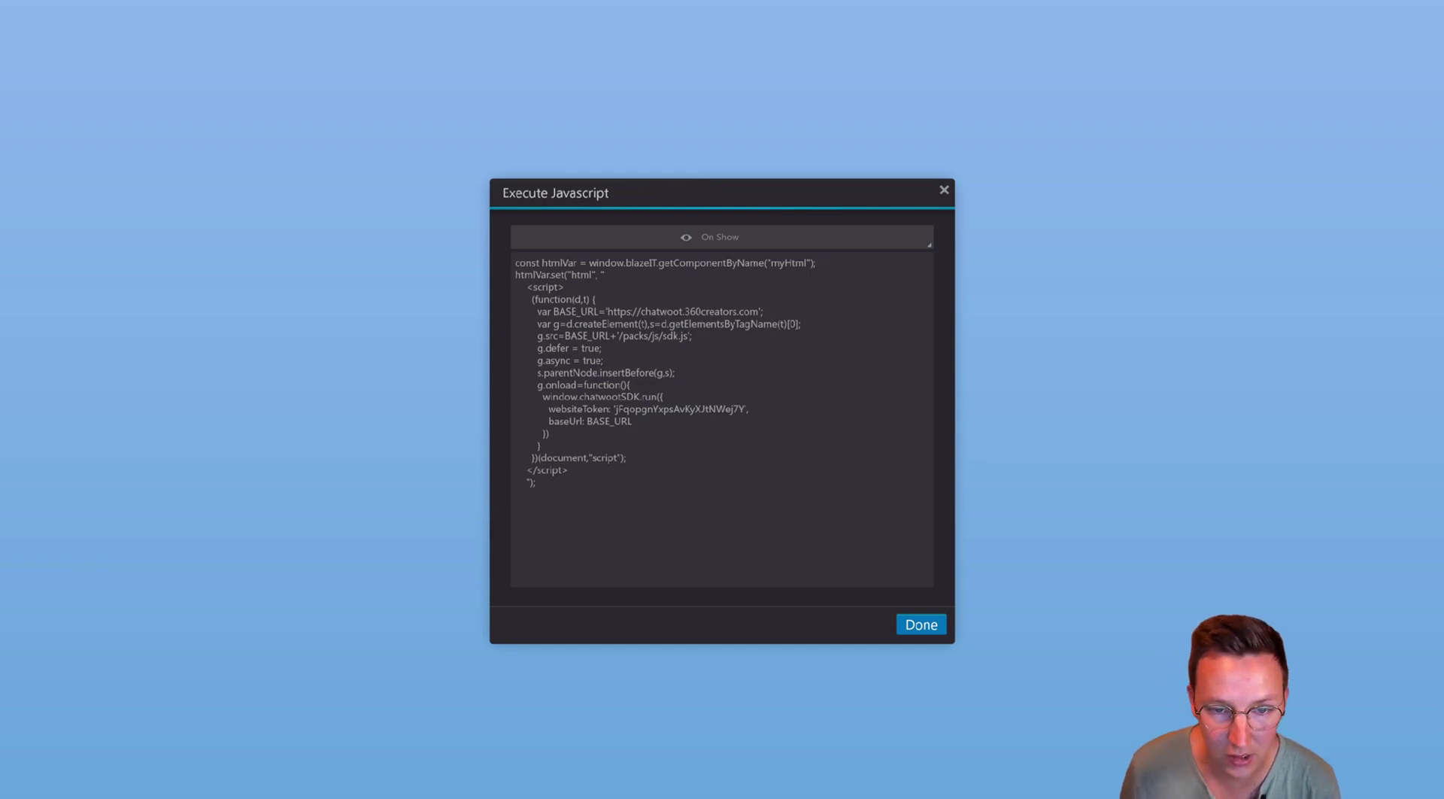
Change the double quotes around /packs/js/sdk.js and the script argument to single quotes, and save the On Show script.
{"action": "type", "text": "'"}
{"action": "key", "text": "Right"}
{"action": "key", "text": "Right"}
{"action": "key", "text": "Right"}
{"action": "key", "text": "Right"}
{"action": "key", "text": "Right"}
{"action": "key", "text": "Right"}
{"action": "key", "text": "shift+Right"}
{"action": "type", "text": "'"}
{"action": "left_click", "coordinate": [921, 623]}
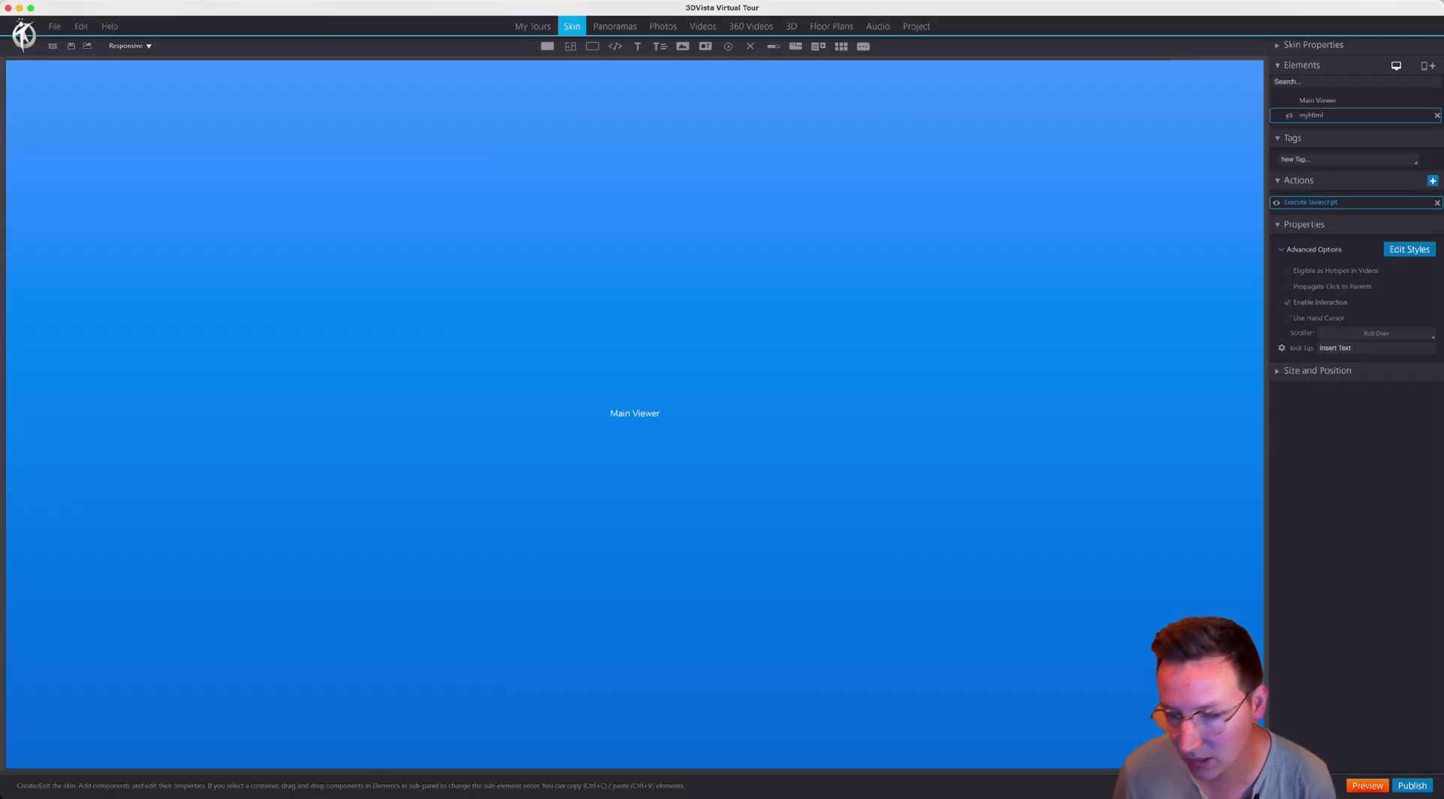
Preview the tour in the browser and send "Hey there!" through the Temp Tutorial chat widget.
{"action": "left_click", "coordinate": [1411, 784]}
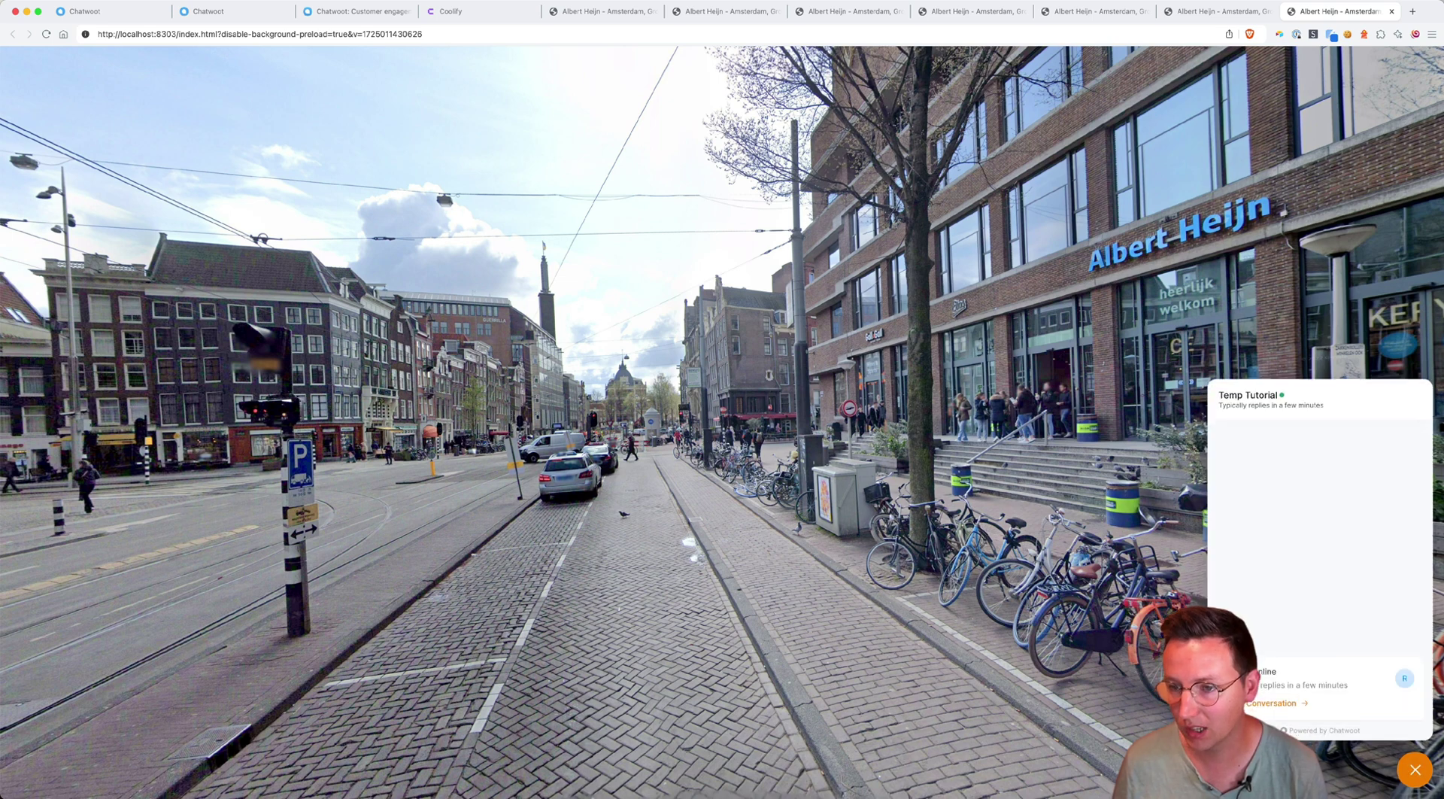
{"action": "left_click", "coordinate": [1268, 702]}
{"action": "type", "text": "here"}
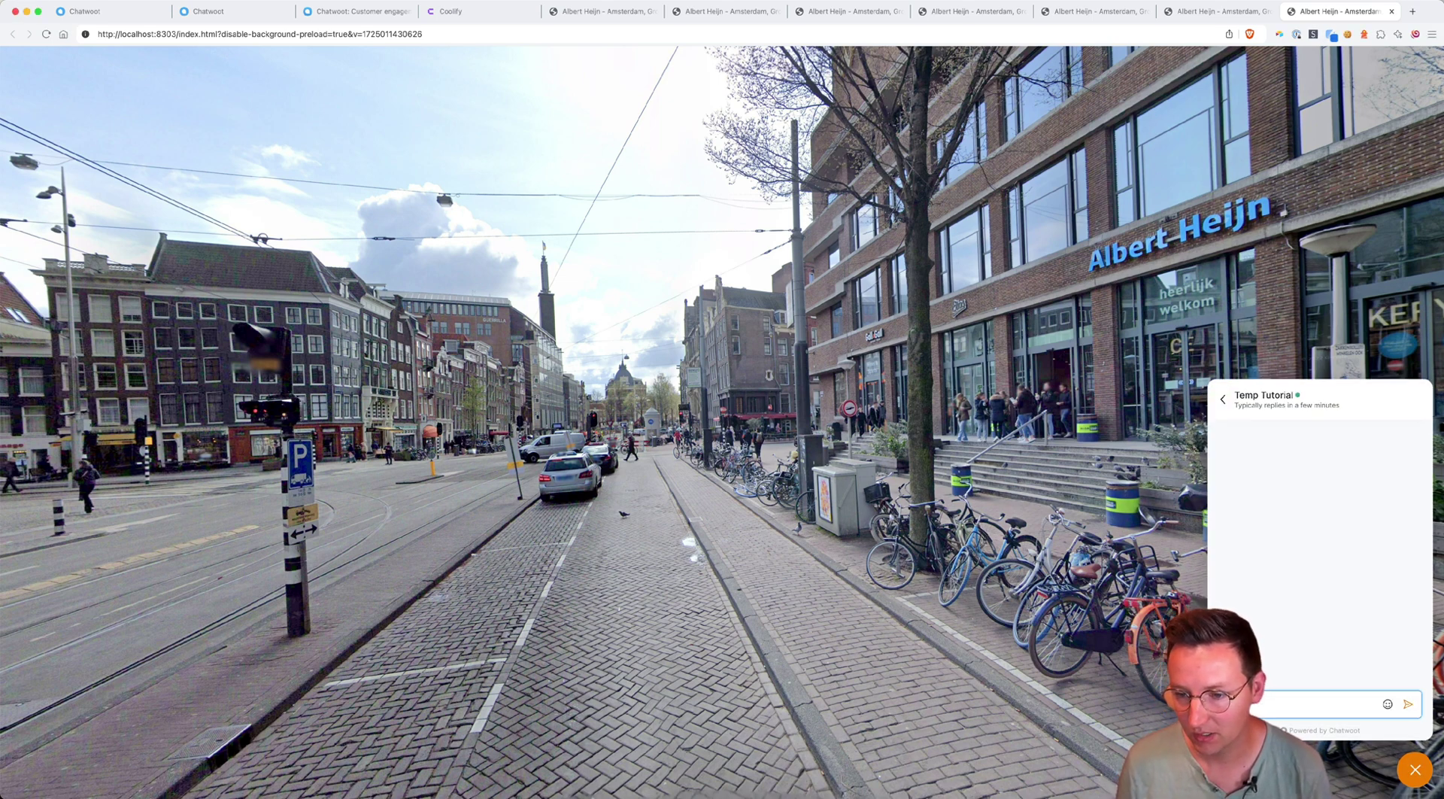
{"action": "type", "text": "!"}
{"action": "key", "text": "Return"}
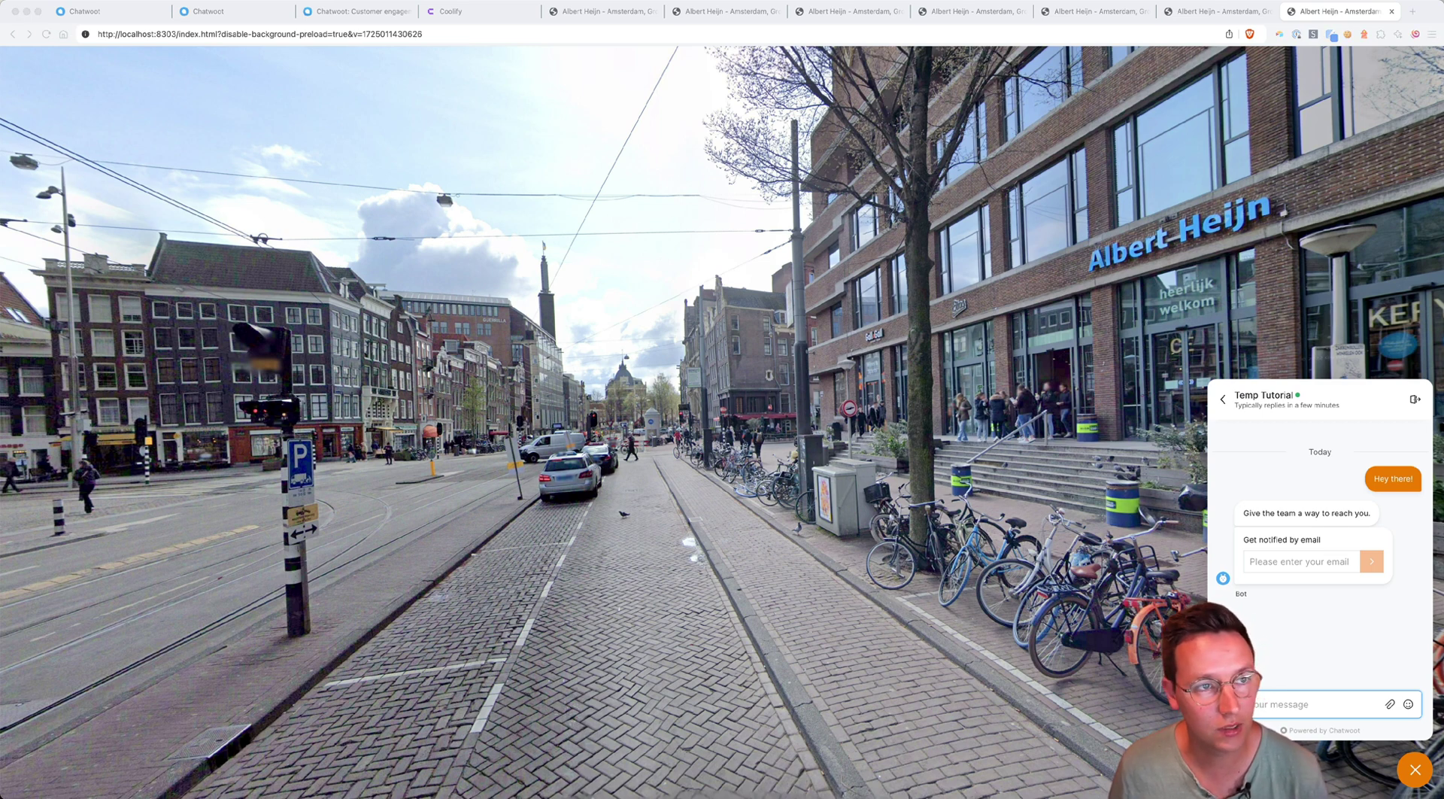
Reply "Hey" with a smiley emoji to the visitor's conversation in Chatwoot, and return to the tour preview.
{"action": "key", "text": "super+1"}
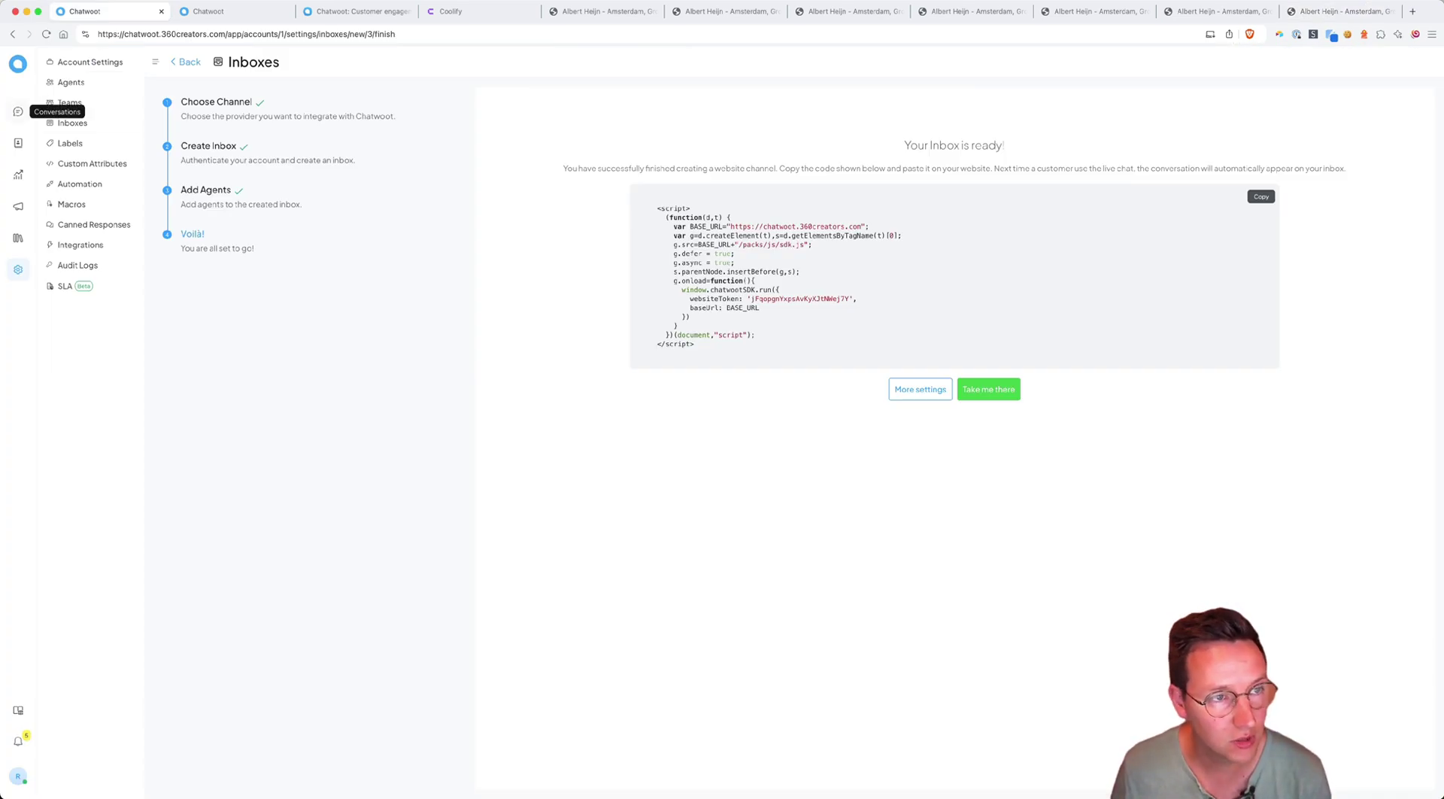
{"action": "left_click", "coordinate": [18, 111]}
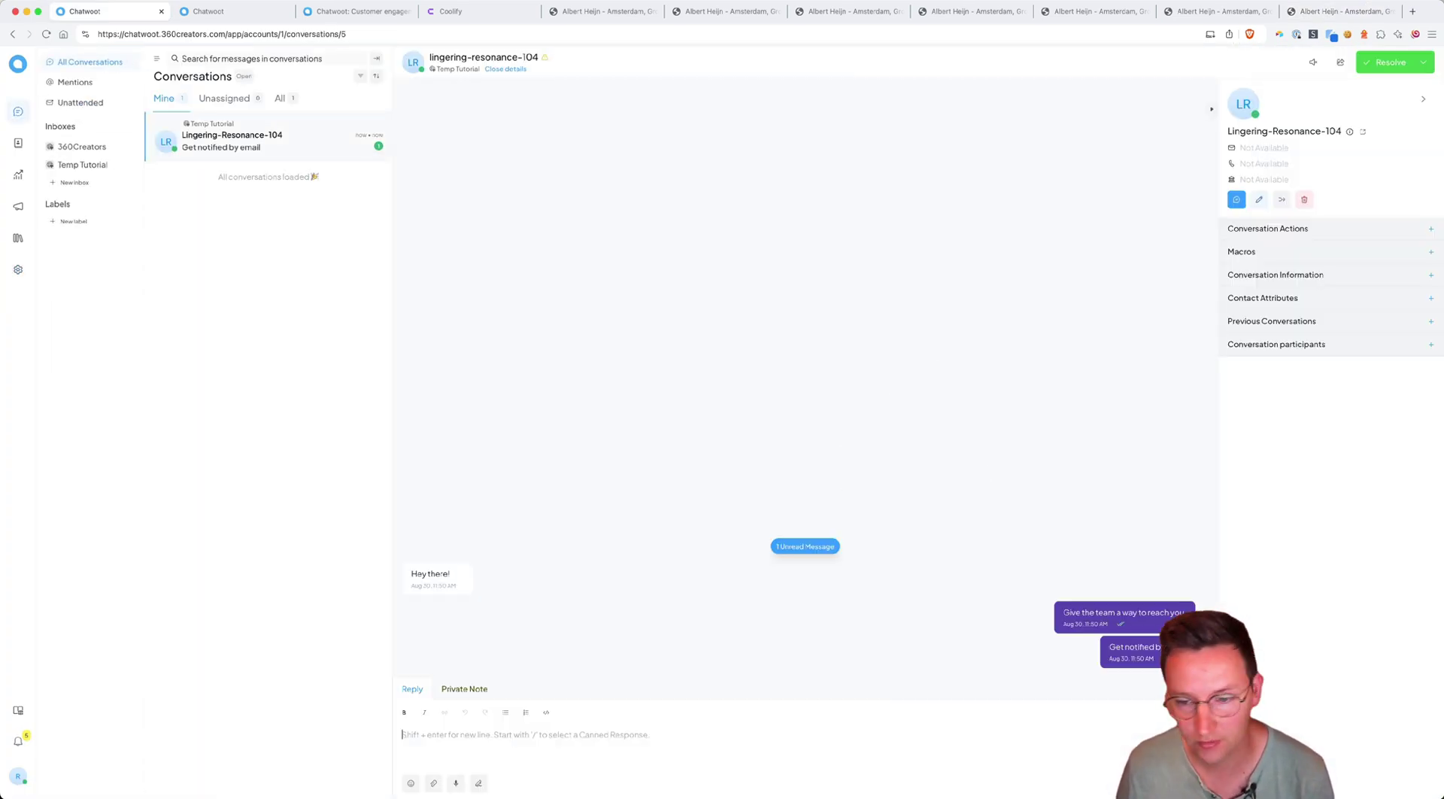
{"action": "type", "text": "Hey 👋"}
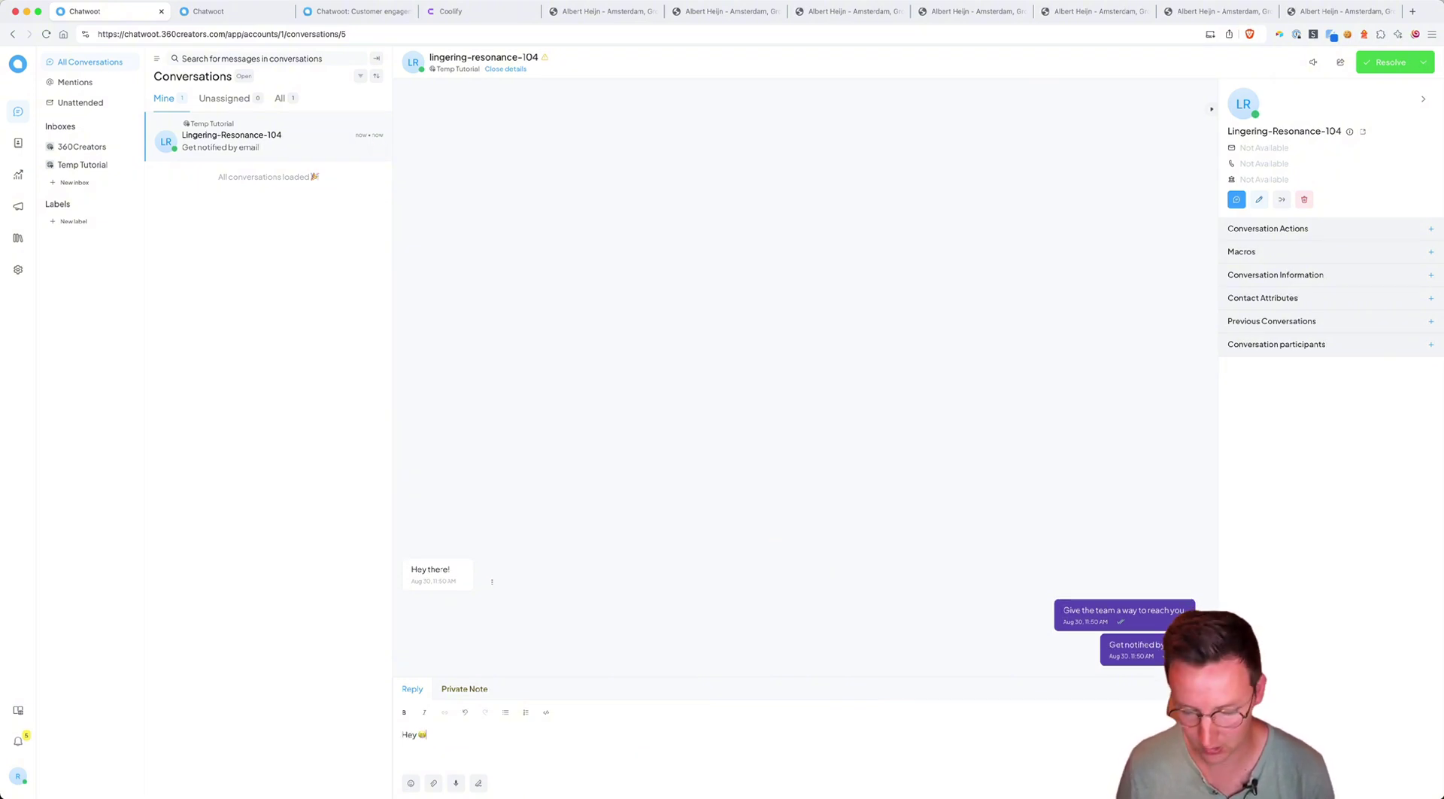
{"action": "key", "text": "Return"}
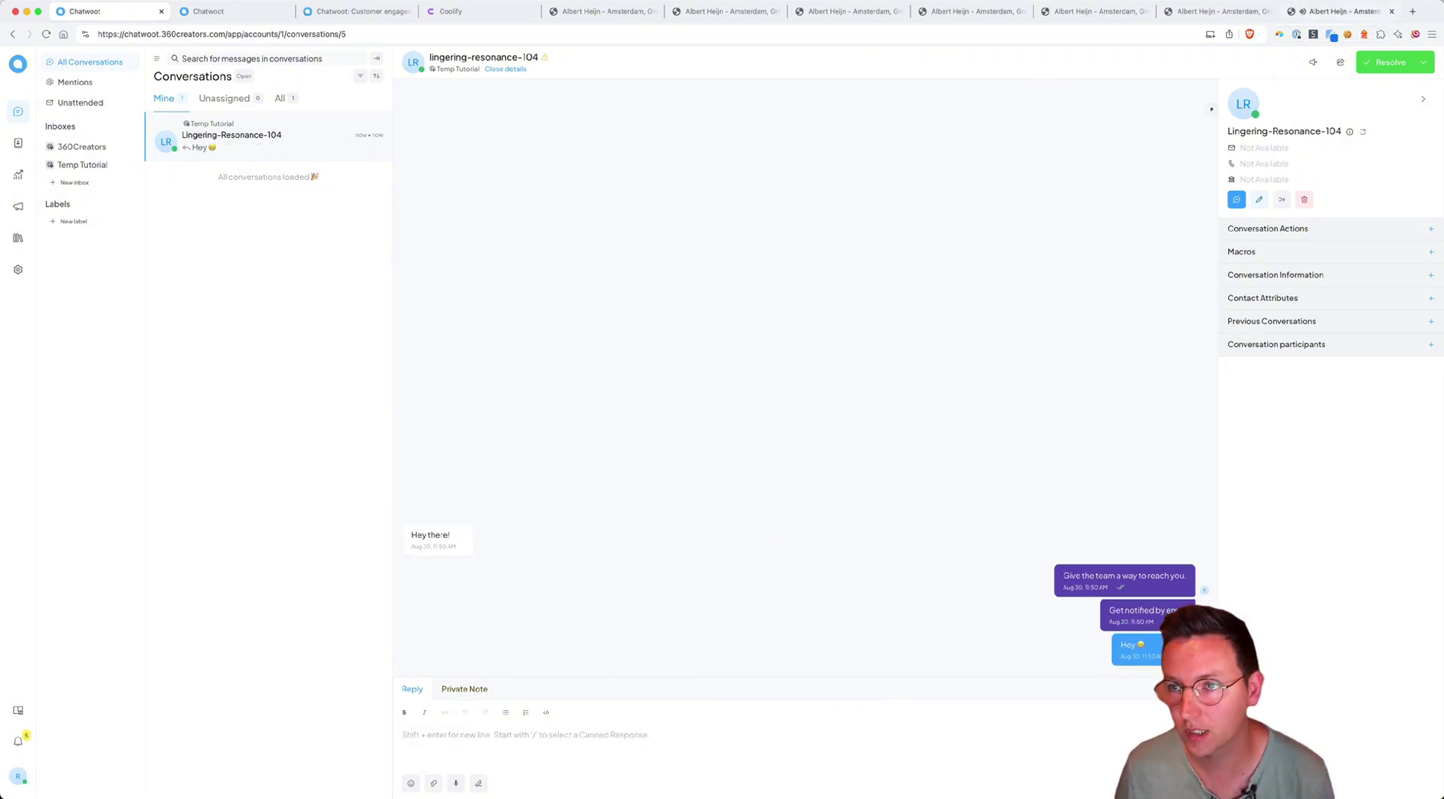
{"action": "left_click", "coordinate": [1339, 11]}
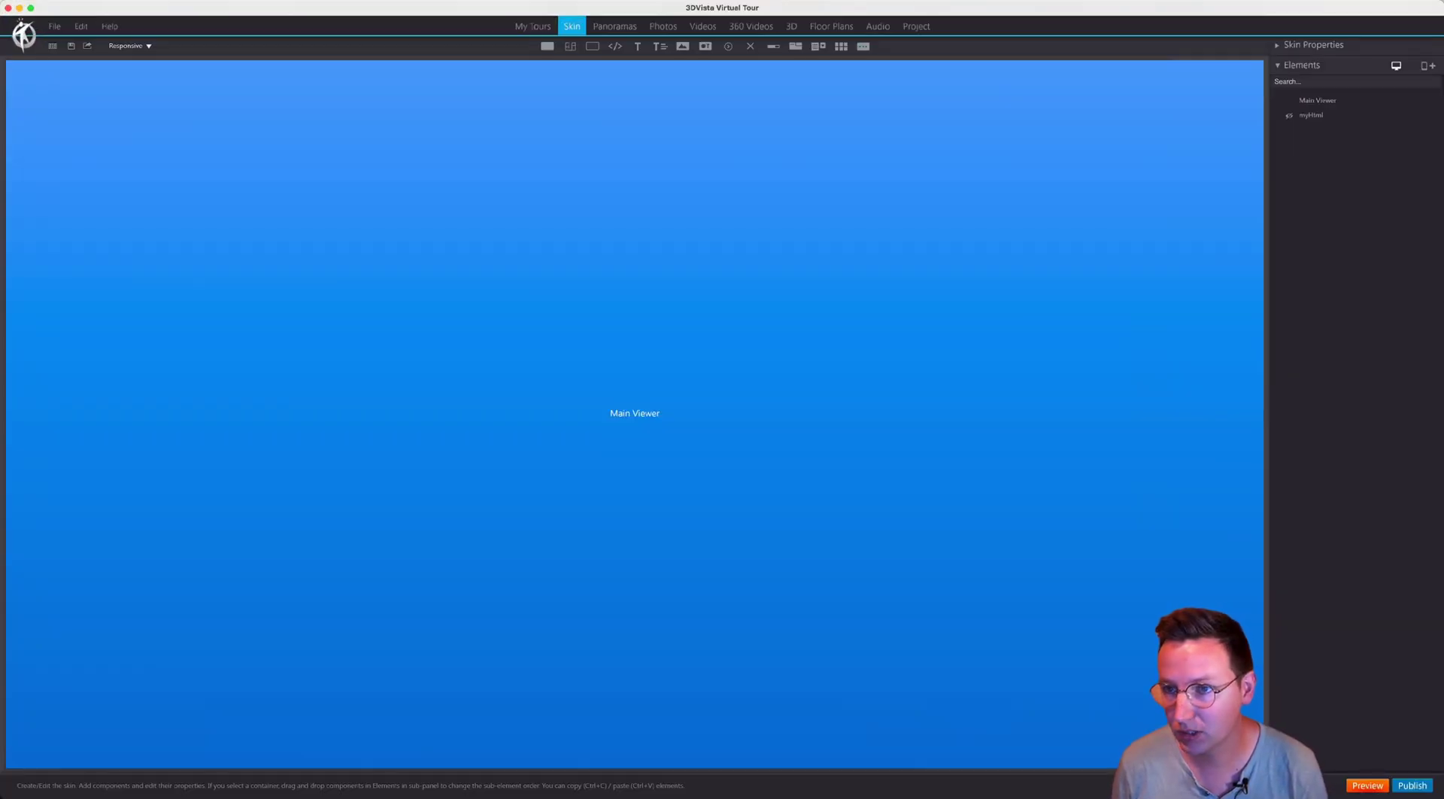
In 3DVista, strip the htmlVar lines and the closing quote and bracket from myHtml's On Show script, keeping only the embed code.
{"action": "left_click", "coordinate": [1317, 100]}
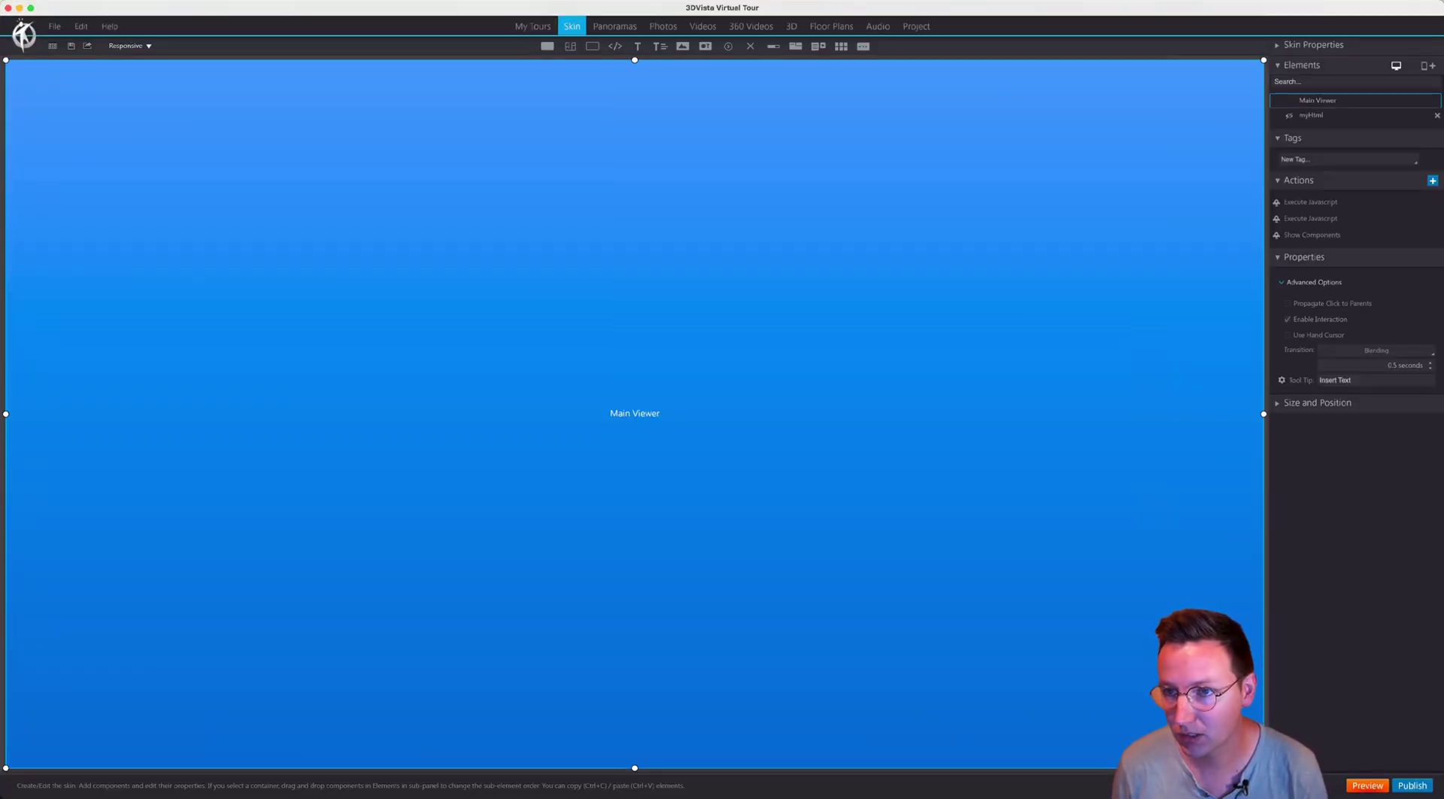
{"action": "left_click", "coordinate": [1311, 115]}
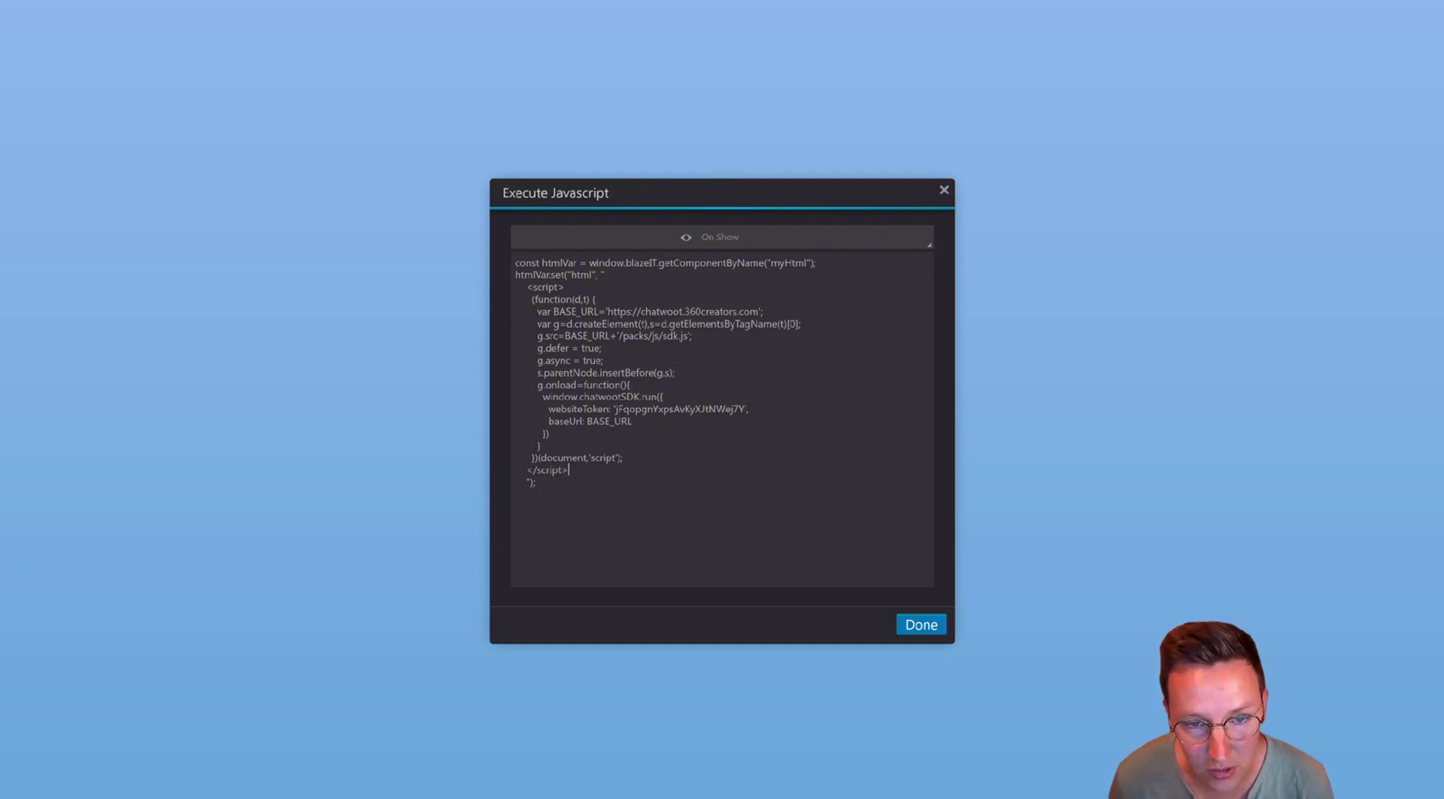
{"action": "left_click_drag", "start_coordinate": [604, 275], "coordinate": [515, 263]}
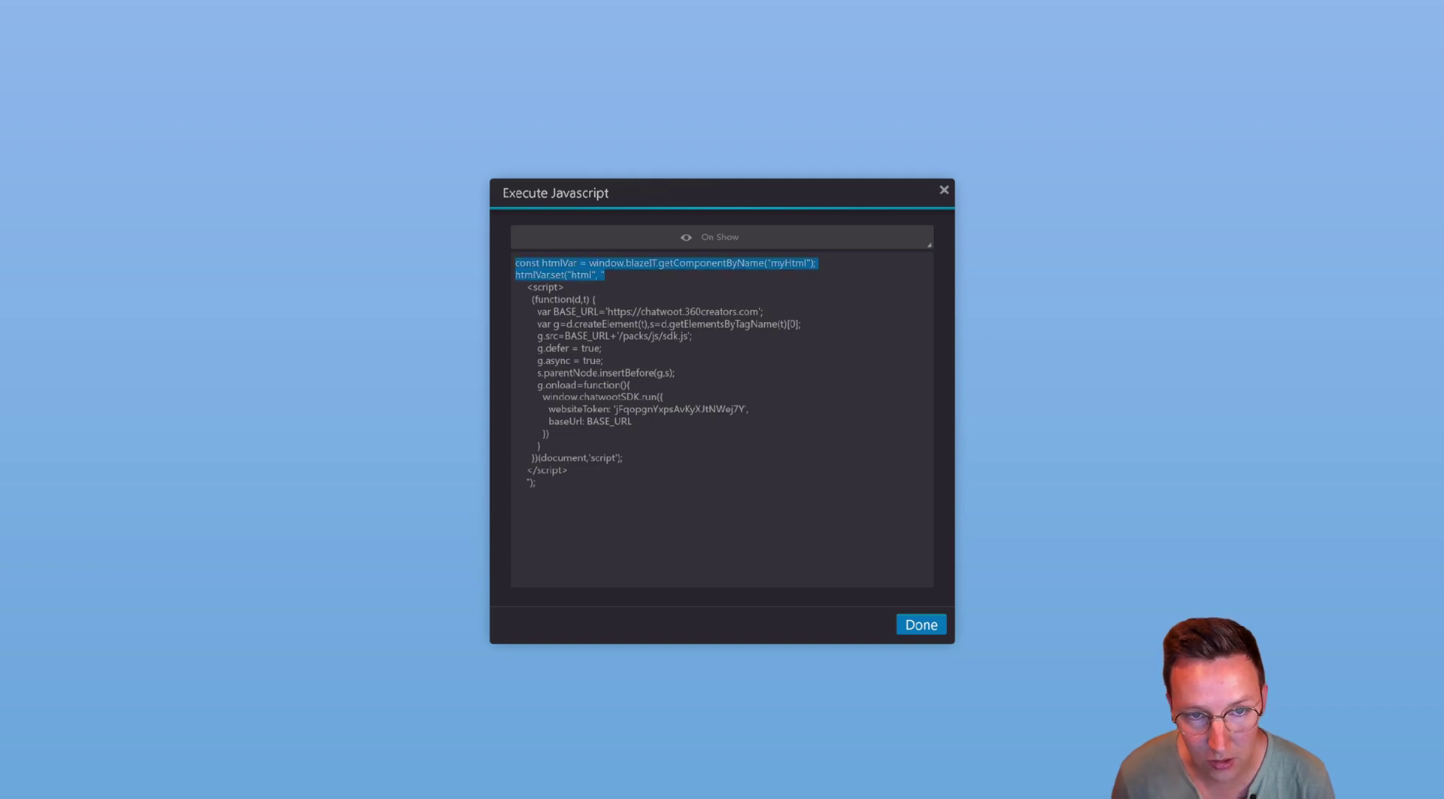
{"action": "key", "text": "BackSpace"}
{"action": "left_click_drag", "start_coordinate": [535, 470], "coordinate": [515, 469]}
{"action": "key", "text": "BackSpace"}
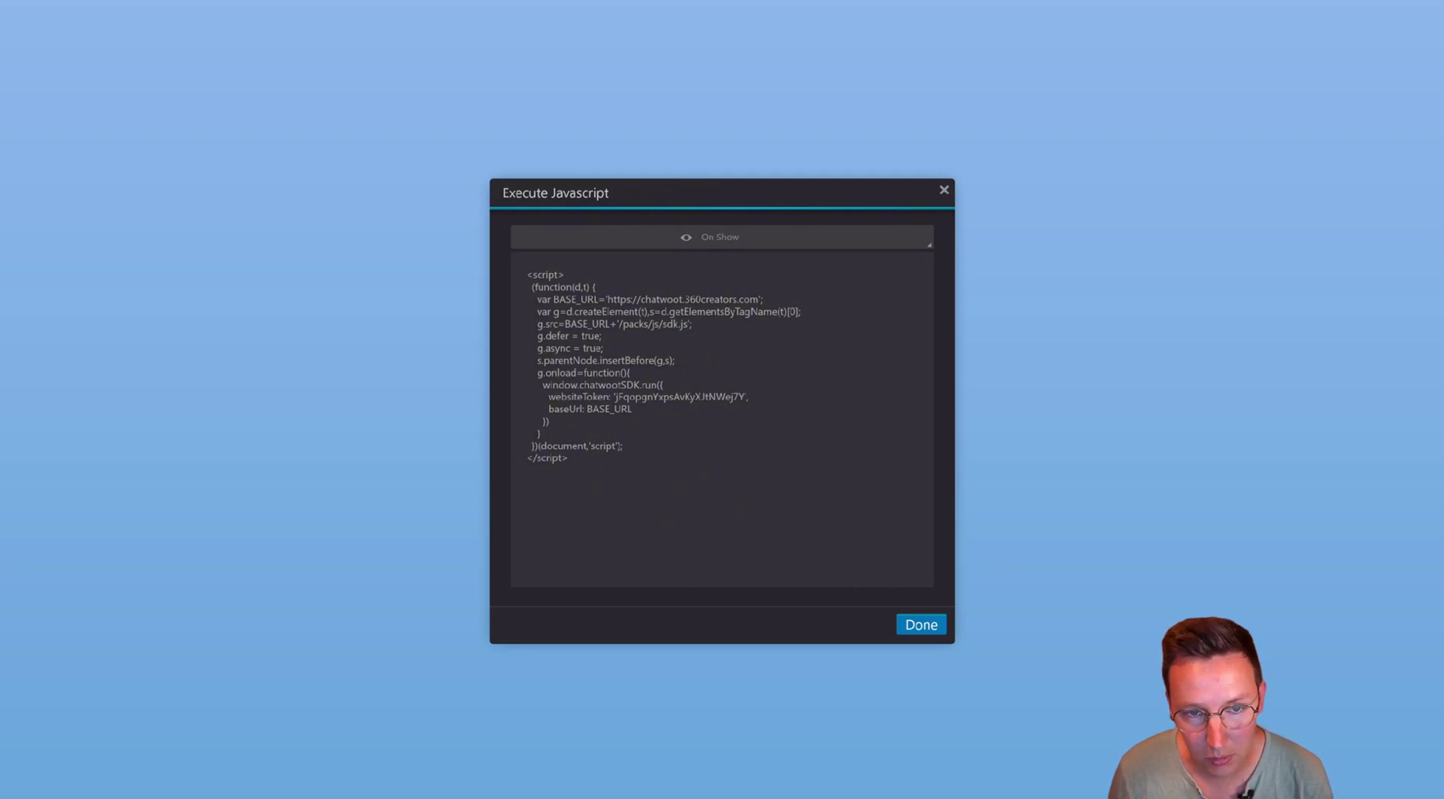
Insert code creating a text/javascript element named scriptEl and appending it to document.body, with the Chatwoot embed as its innerText.
{"action": "type", "text": "const scriptEl = document.createElement(\"script\"); scriptEl.type = \"text/javascript\"; scriptEl.innerText = \"WHATEVER JAVASCRIPT CODE THERE IS IN THE EMBED, IT SHOULD BE ONE LINE AND MAKE SURE THE CHARACTERS ARE NOT BROKEN\"; document.body.appendChild(scriptEl);"}
{"action": "key", "text": "Return"}
{"action": "key", "text": "Return"}
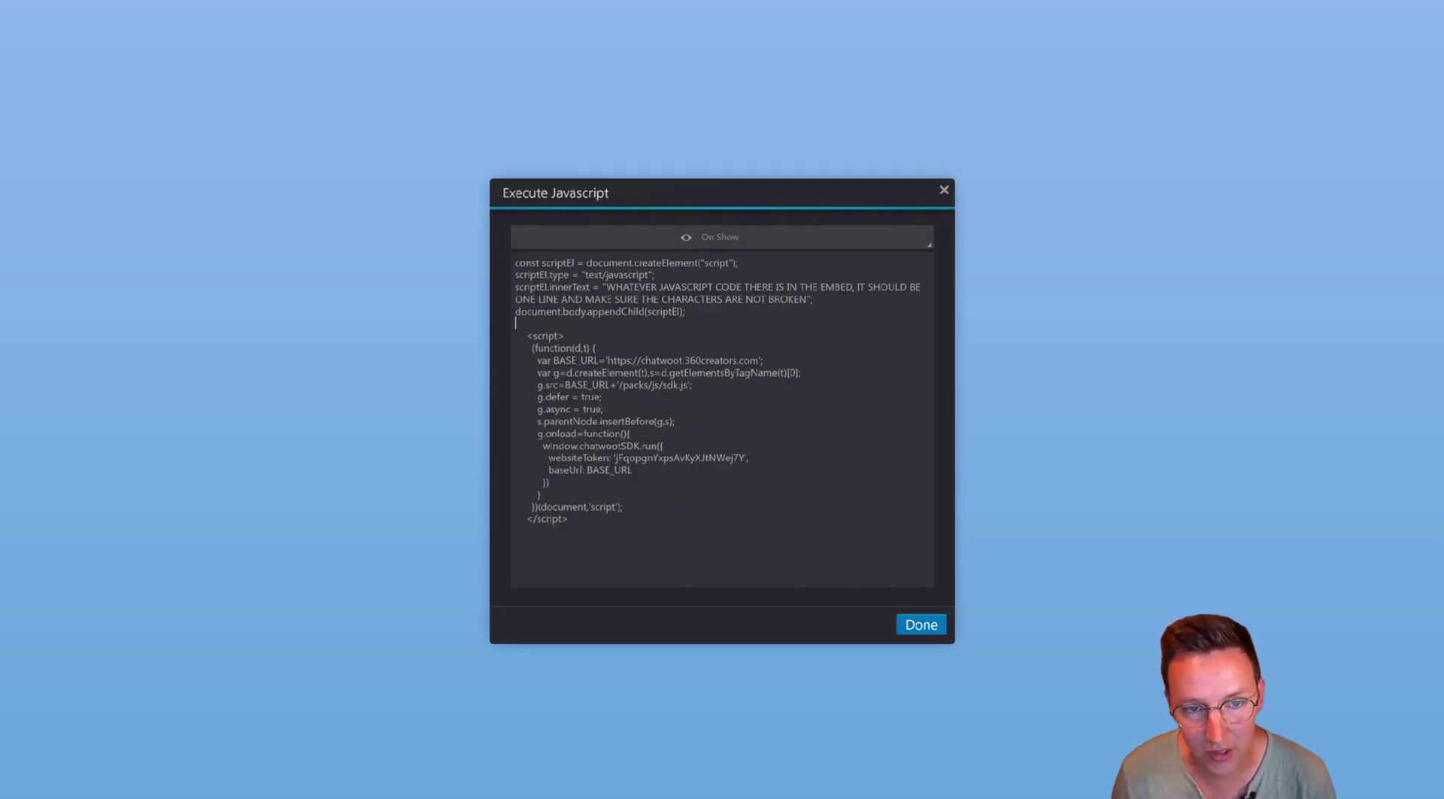
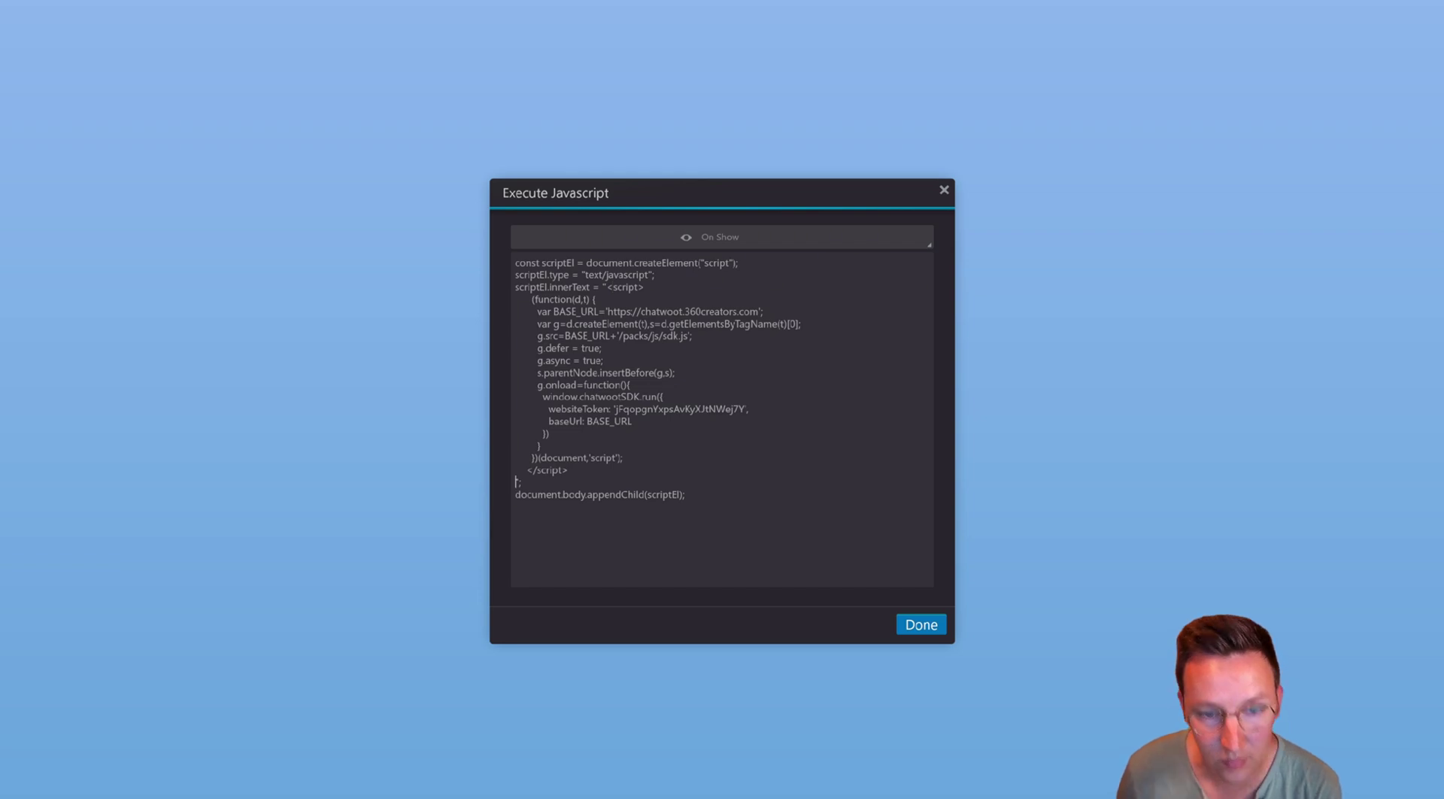
{"action": "key", "text": "BackSpace"}
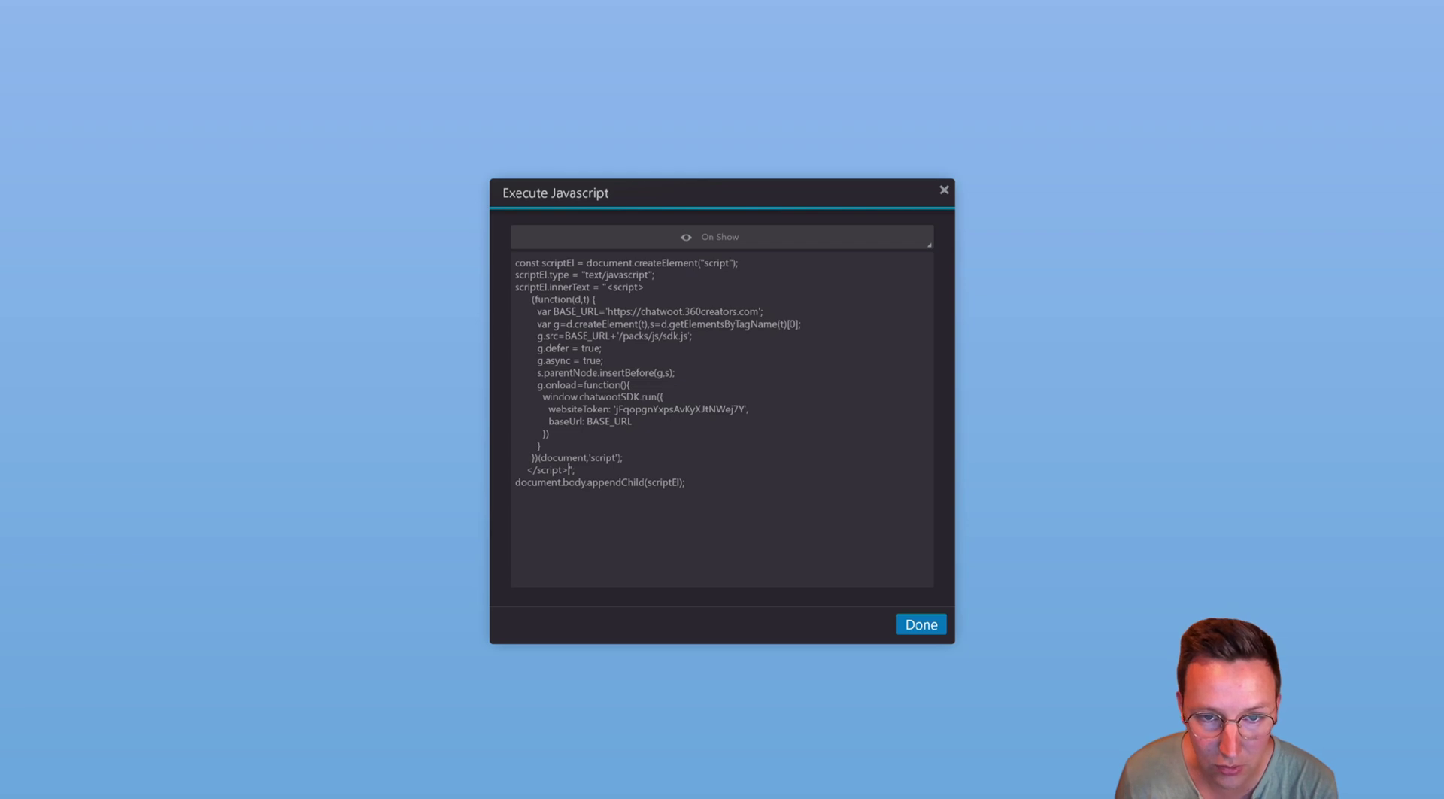
Remove the opening and closing script tags from the innerText string, save the script and preview the tour.
{"action": "left_click_drag", "start_coordinate": [644, 287], "coordinate": [607, 288]}
{"action": "left_click", "coordinate": [644, 287]}
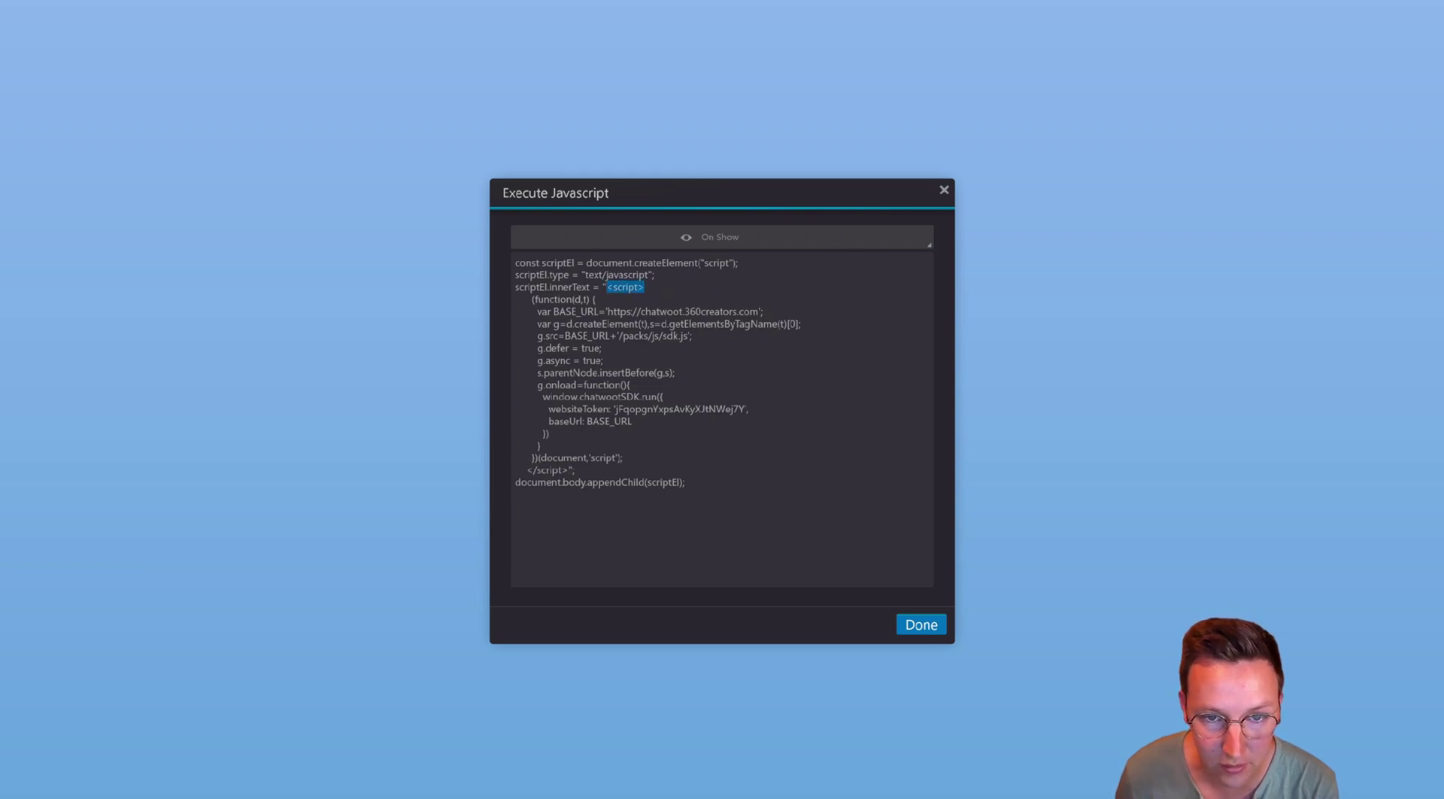
{"action": "key", "text": "BackSpace"}
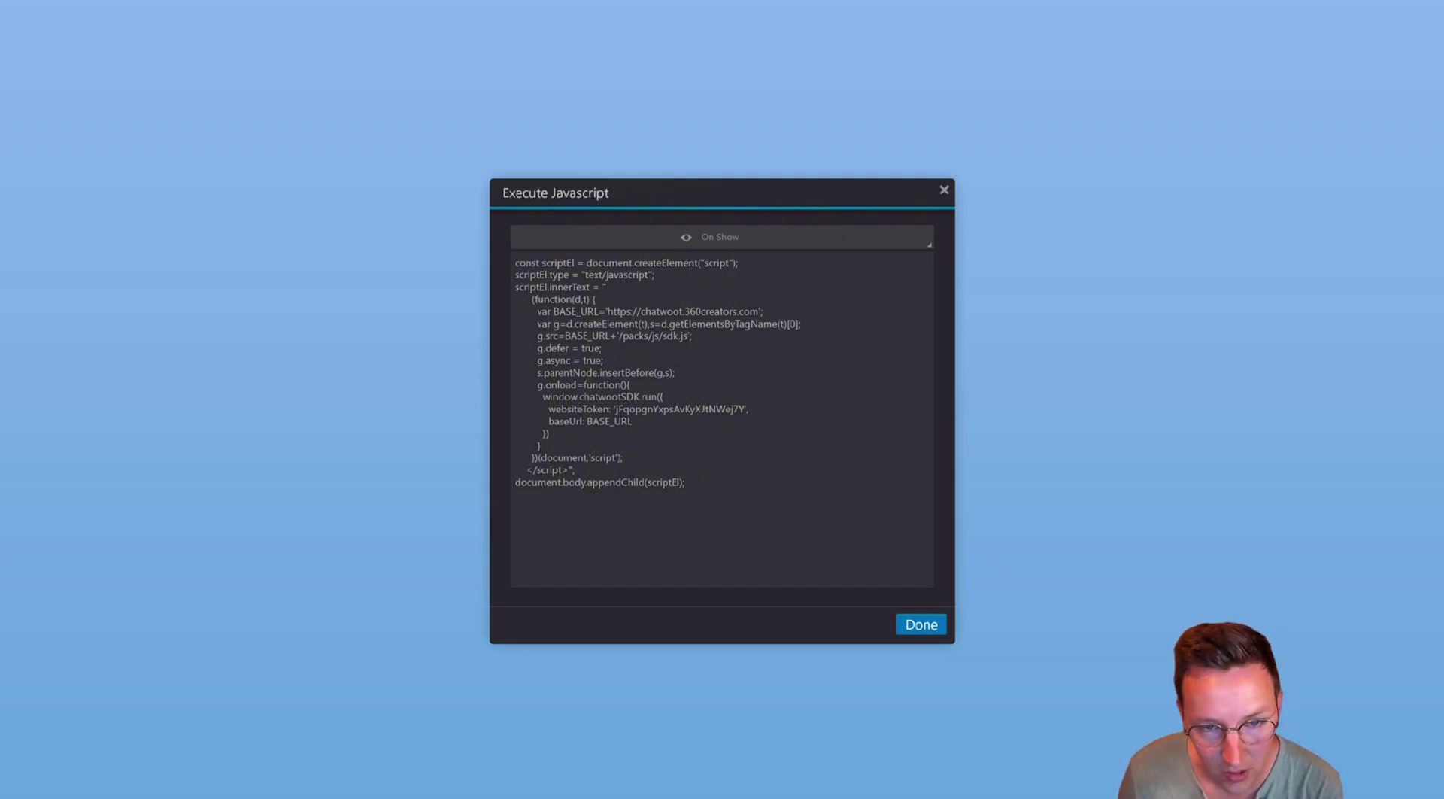
{"action": "key", "text": "shift+Left"}
{"action": "key", "text": "shift+Left"}
{"action": "key", "text": "shift+Left"}
{"action": "key", "text": "shift+Left"}
{"action": "key", "text": "shift+Left"}
{"action": "key", "text": "shift+Left"}
{"action": "key", "text": "shift+Left"}
{"action": "key", "text": "shift+Left"}
{"action": "key", "text": "shift+Left"}
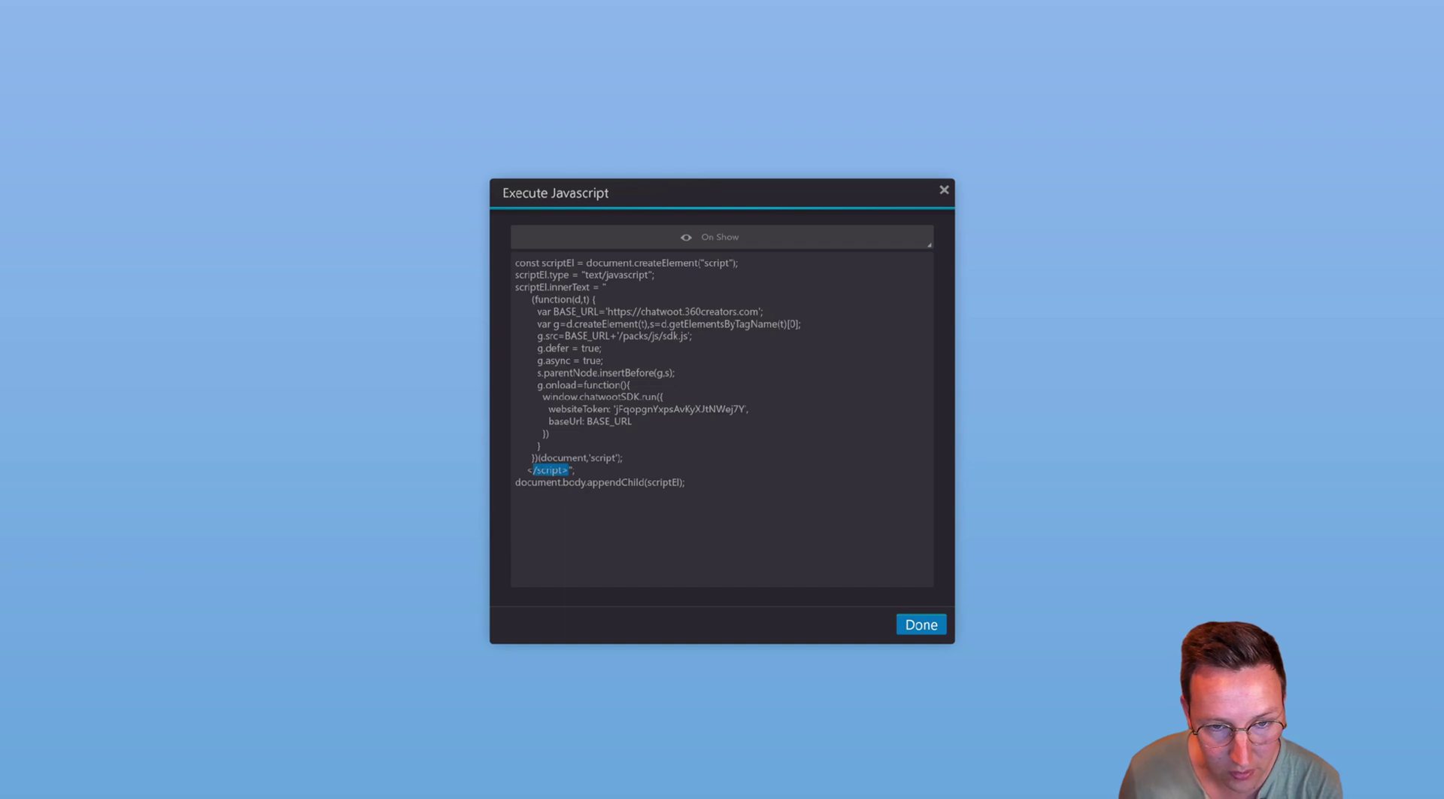
{"action": "key", "text": "BackSpace"}
{"action": "key", "text": "BackSpace"}
{"action": "key", "text": "BackSpace"}
{"action": "key", "text": "BackSpace"}
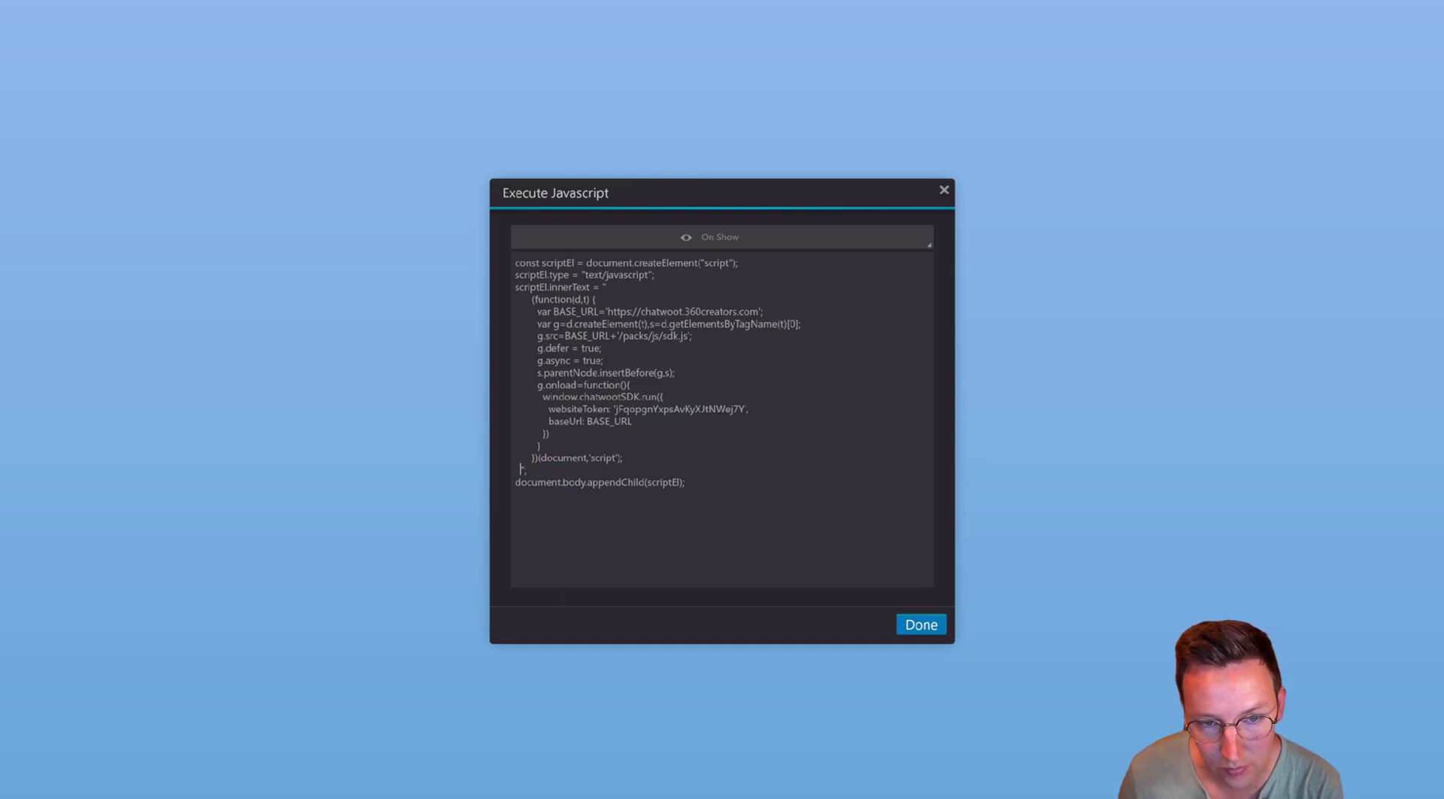
{"action": "key", "text": "BackSpace"}
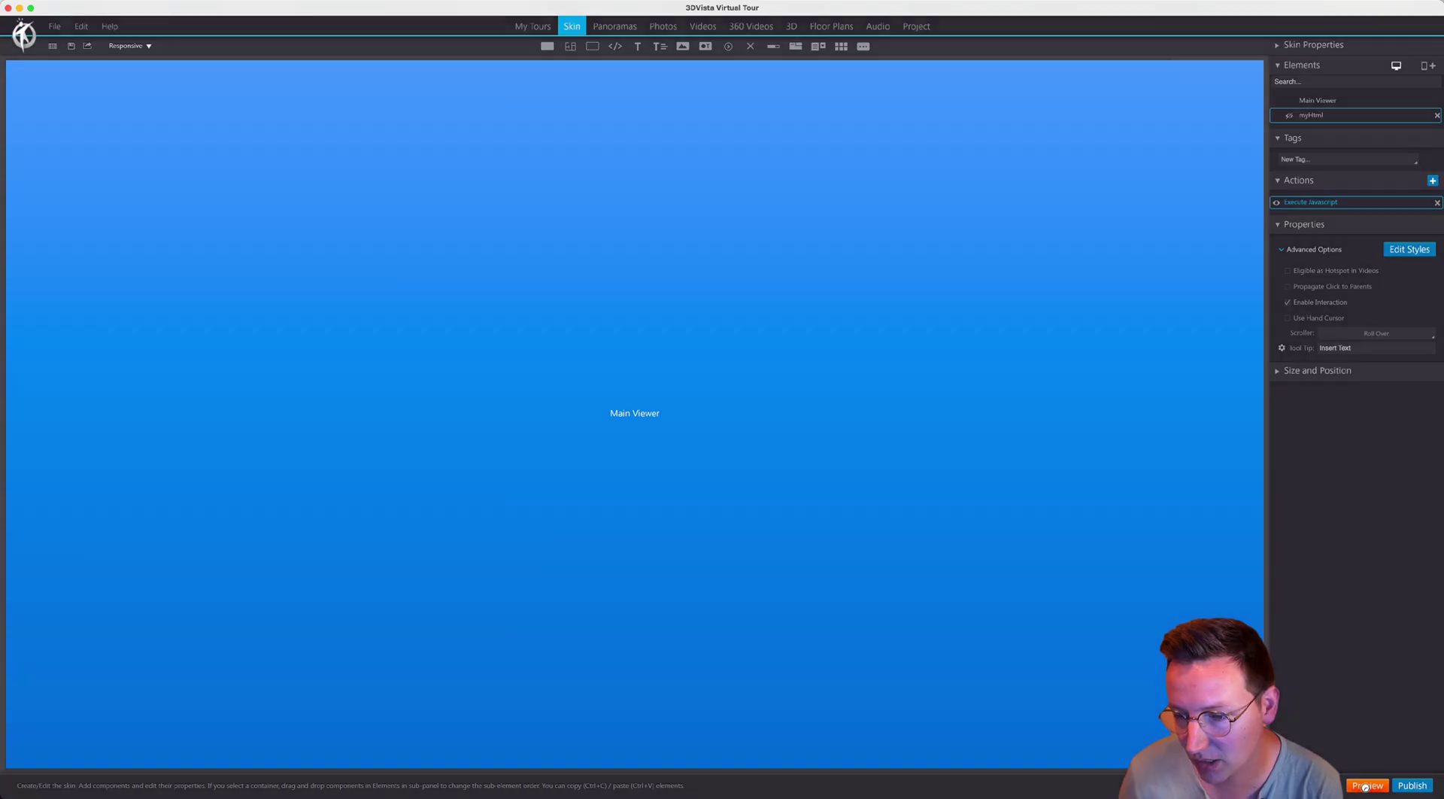
{"action": "left_click", "coordinate": [1366, 785]}
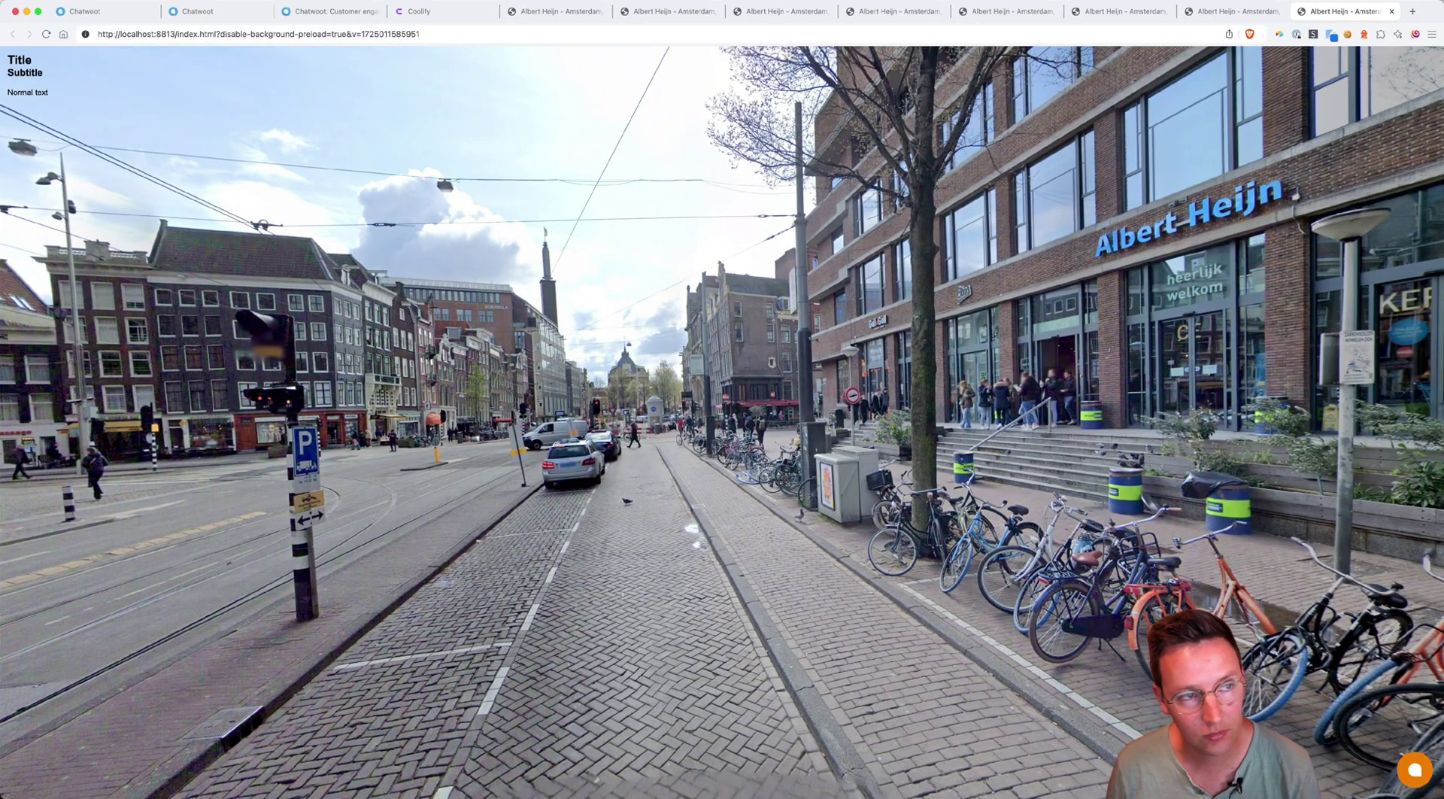
Back in 3DVista, remove the line breaks and indentation from the innerText embed code to make it one line, and save the script.
{"action": "key", "text": "super+Tab"}
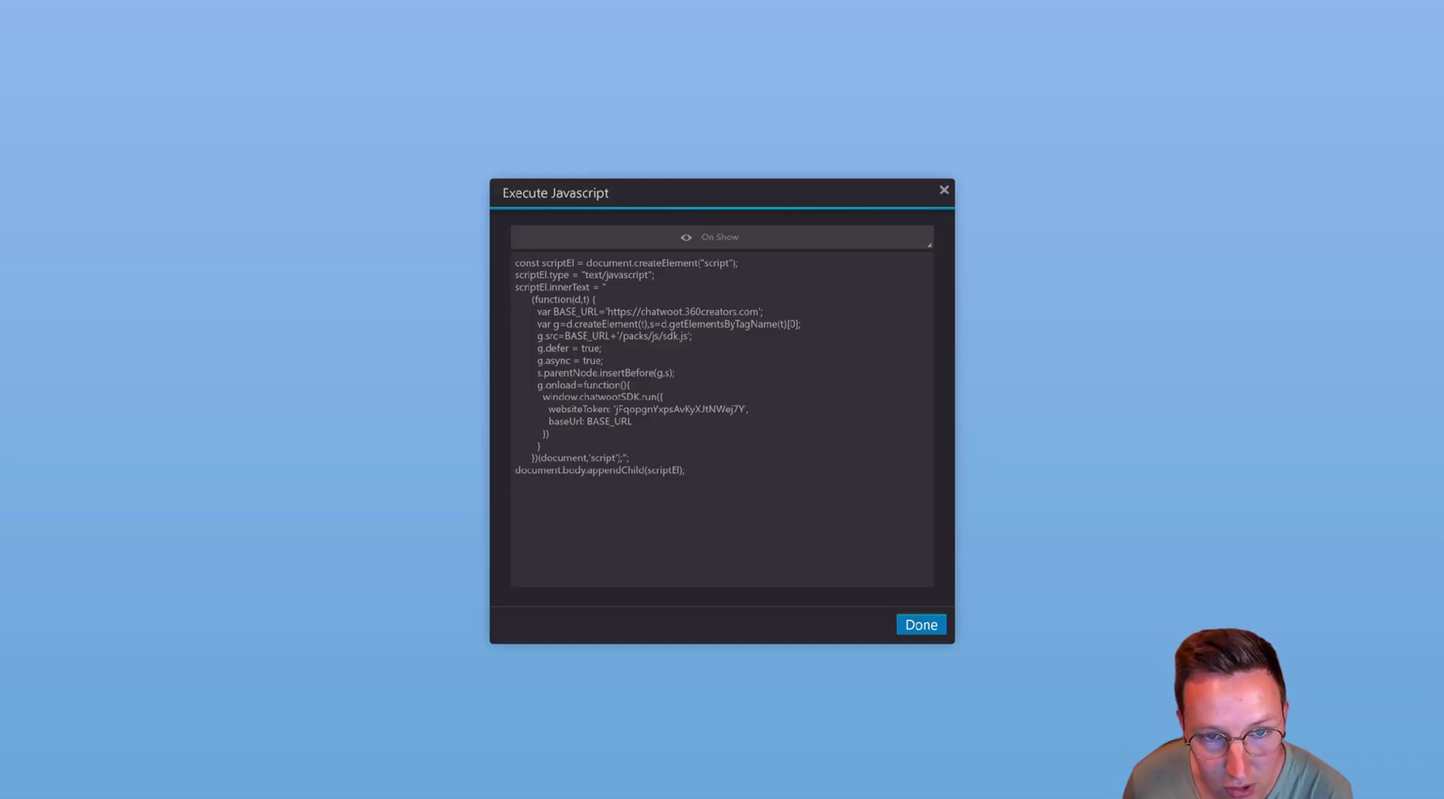
{"action": "mouse_move", "coordinate": [532, 299]}
{"action": "left_mouse_down"}
{"action": "mouse_move", "coordinate": [515, 300]}
{"action": "mouse_move", "coordinate": [515, 262]}
{"action": "mouse_move", "coordinate": [517, 299]}
{"action": "left_mouse_up"}
{"action": "key", "text": "BackSpace"}
{"action": "key", "text": "BackSpace"}
{"action": "key", "text": "BackSpace"}
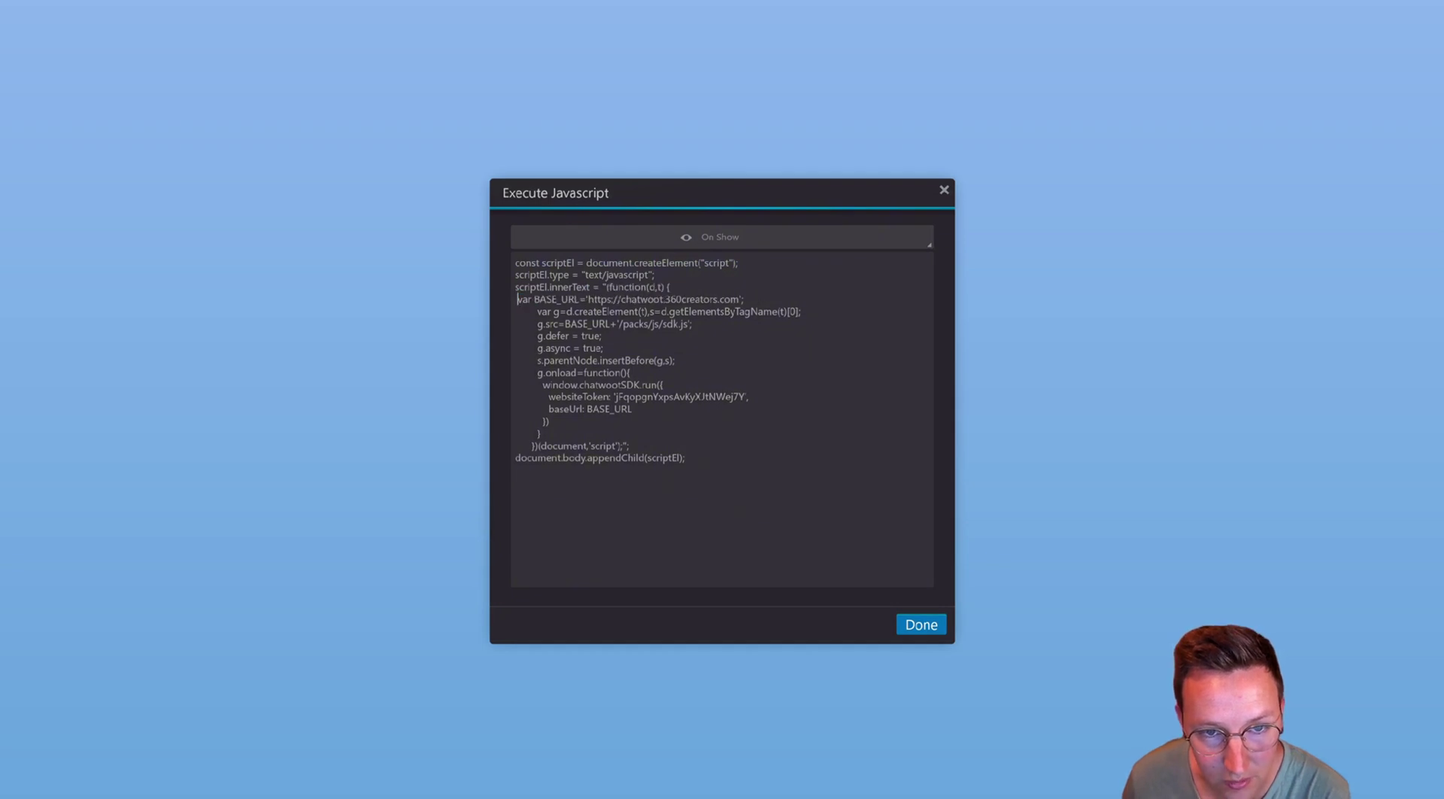
{"action": "key", "text": "BackSpace"}
{"action": "key", "text": "BackSpace"}
{"action": "left_click_drag", "start_coordinate": [537, 299], "coordinate": [516, 348]}
{"action": "key", "text": "BackSpace"}
{"action": "key", "text": "BackSpace"}
{"action": "key", "text": "BackSpace"}
{"action": "key", "text": "BackSpace"}
{"action": "key", "text": "BackSpace"}
{"action": "key", "text": "BackSpace"}
{"action": "key", "text": "BackSpace"}
{"action": "key", "text": "BackSpace"}
{"action": "key", "text": "BackSpace"}
{"action": "key", "text": "BackSpace"}
{"action": "key", "text": "BackSpace"}
{"action": "key", "text": "BackSpace"}
{"action": "key", "text": "BackSpace"}
{"action": "key", "text": "BackSpace"}
{"action": "key", "text": "BackSpace"}
{"action": "key", "text": "BackSpace"}
{"action": "key", "text": "BackSpace"}
{"action": "key", "text": "BackSpace"}
{"action": "key", "text": "BackSpace"}
{"action": "key", "text": "BackSpace"}
{"action": "key", "text": "BackSpace"}
{"action": "key", "text": "BackSpace"}
{"action": "key", "text": "BackSpace"}
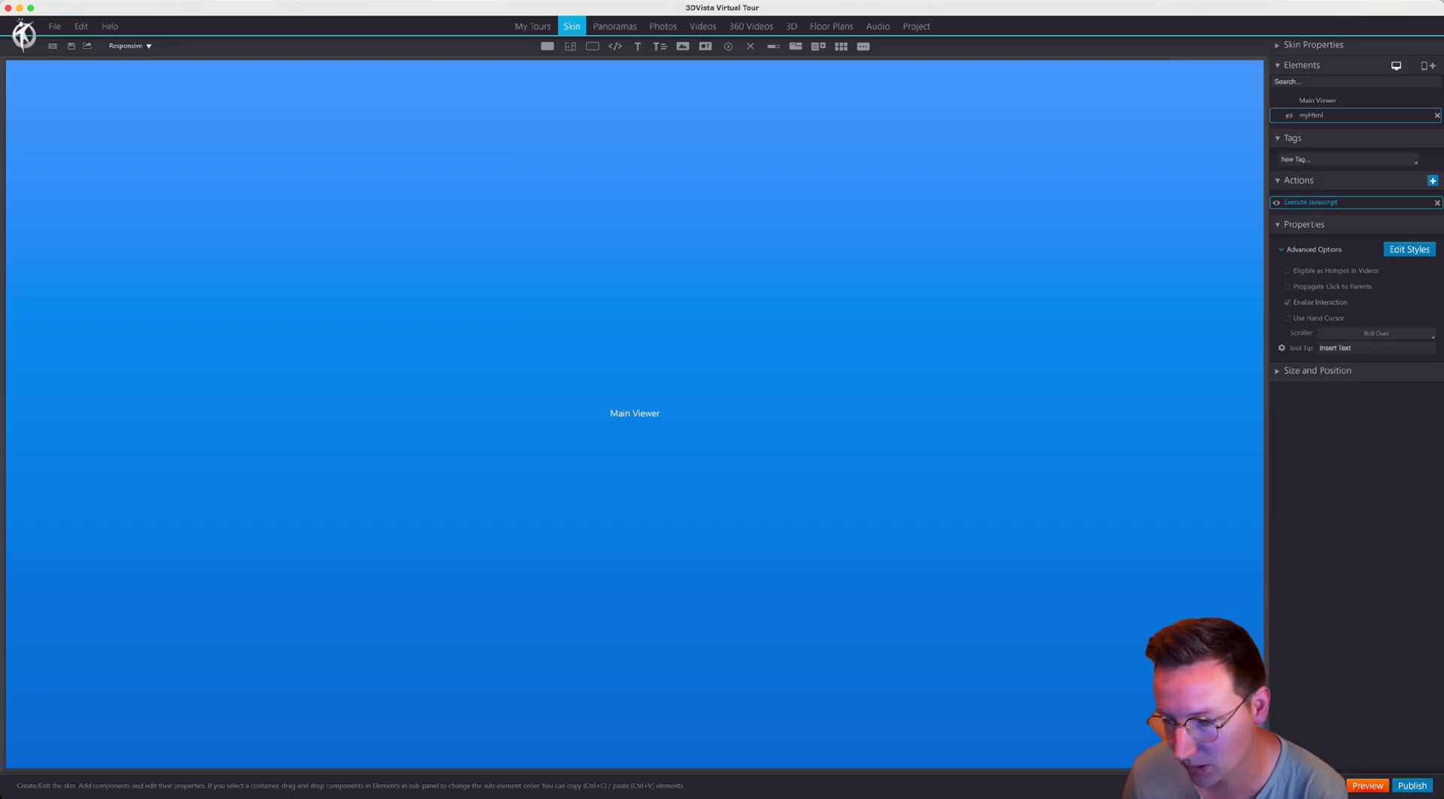
Preview the tour in the browser and open the chat widget to check the conversation.
{"action": "left_click", "coordinate": [1367, 786]}
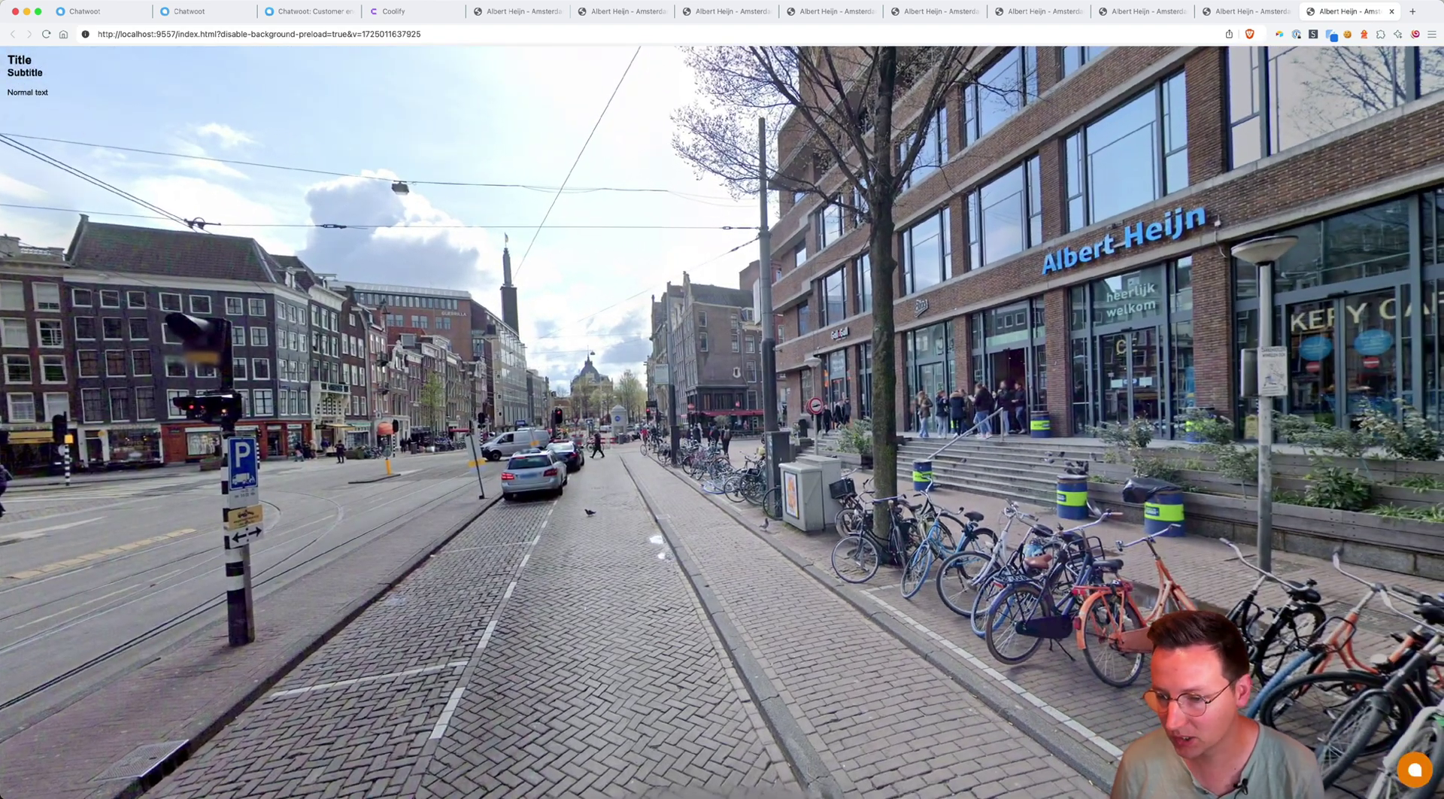
{"action": "left_click", "coordinate": [1413, 769]}
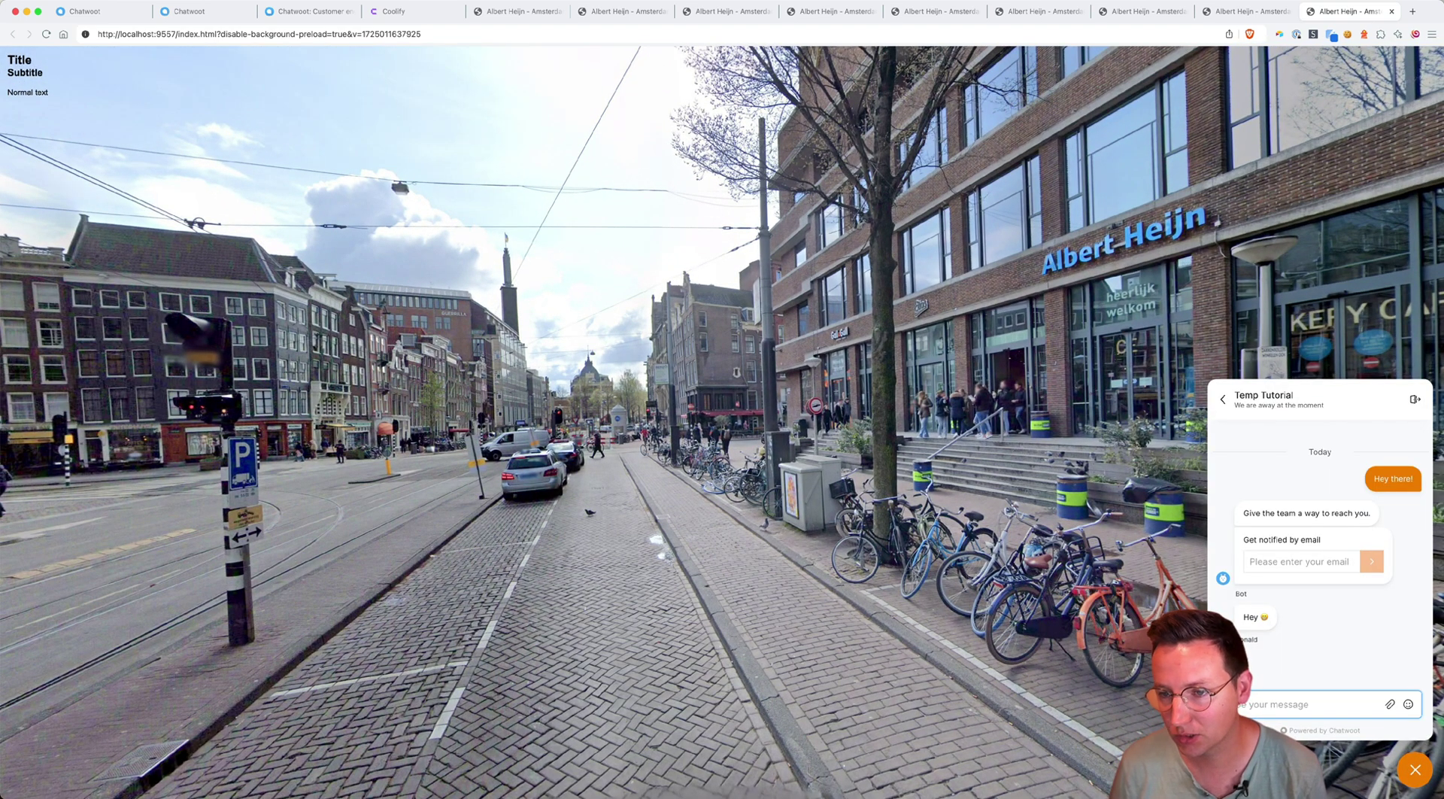